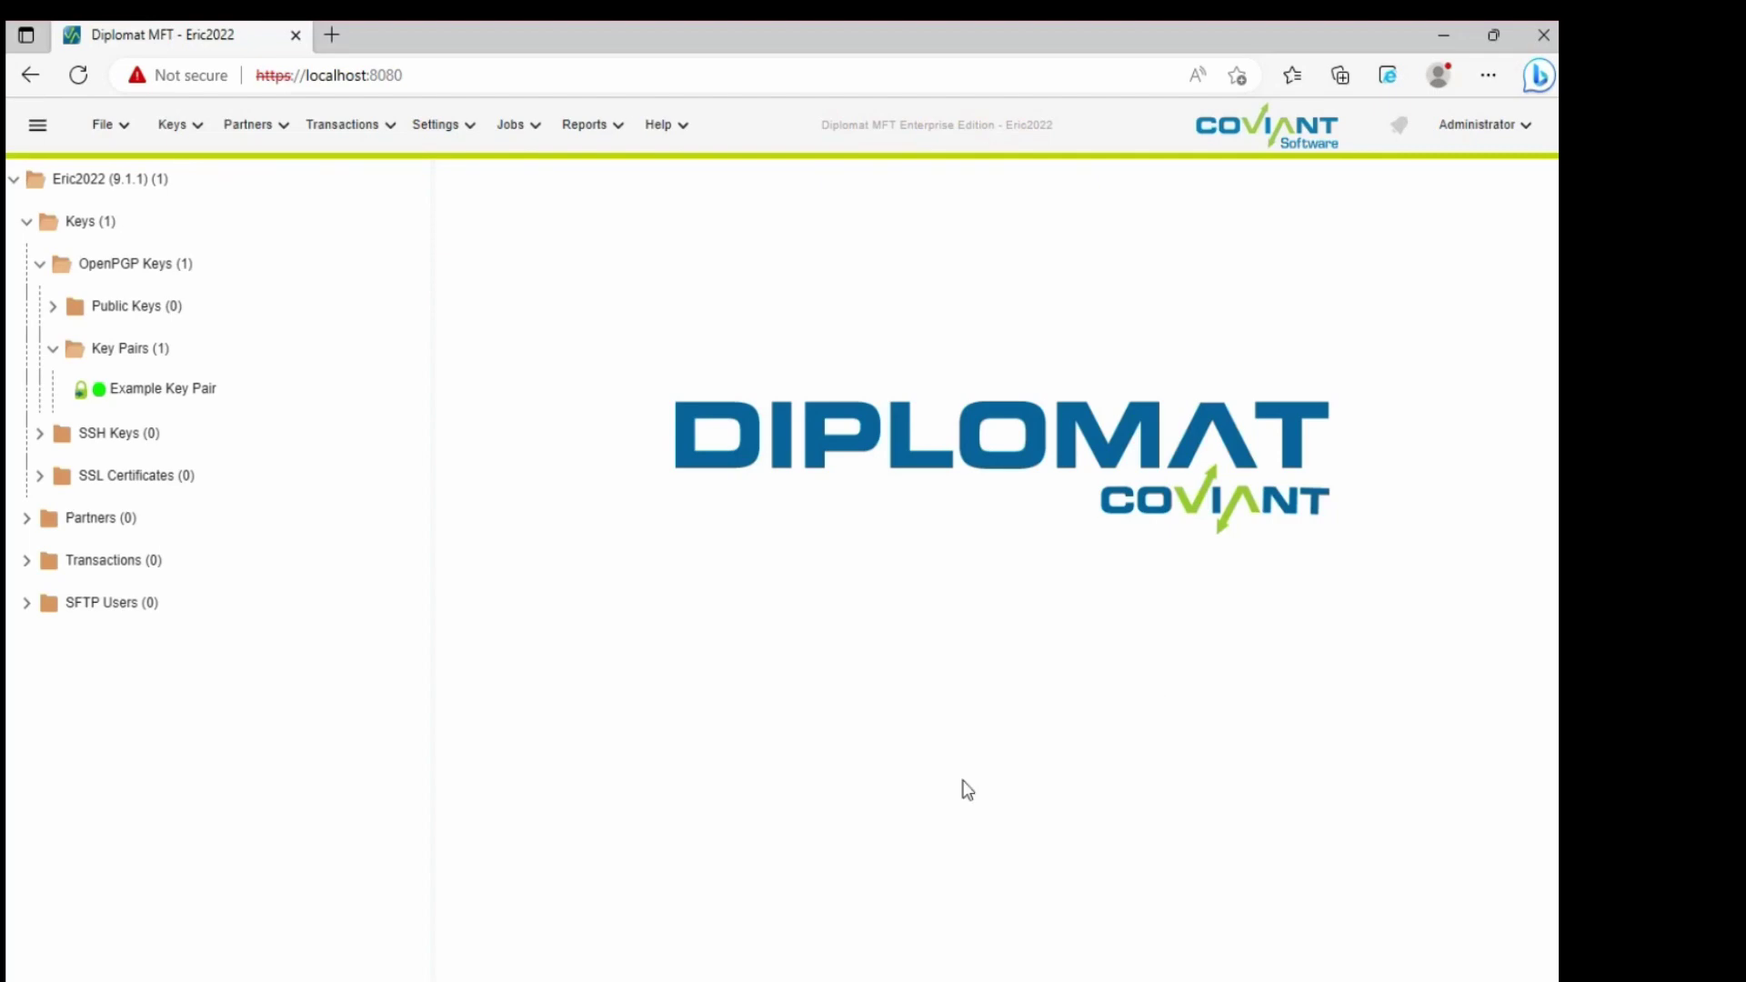
Inspect the plain lorem ipsum text of lorem.txt in Notepad++, then close it.
left_click(600, 979)
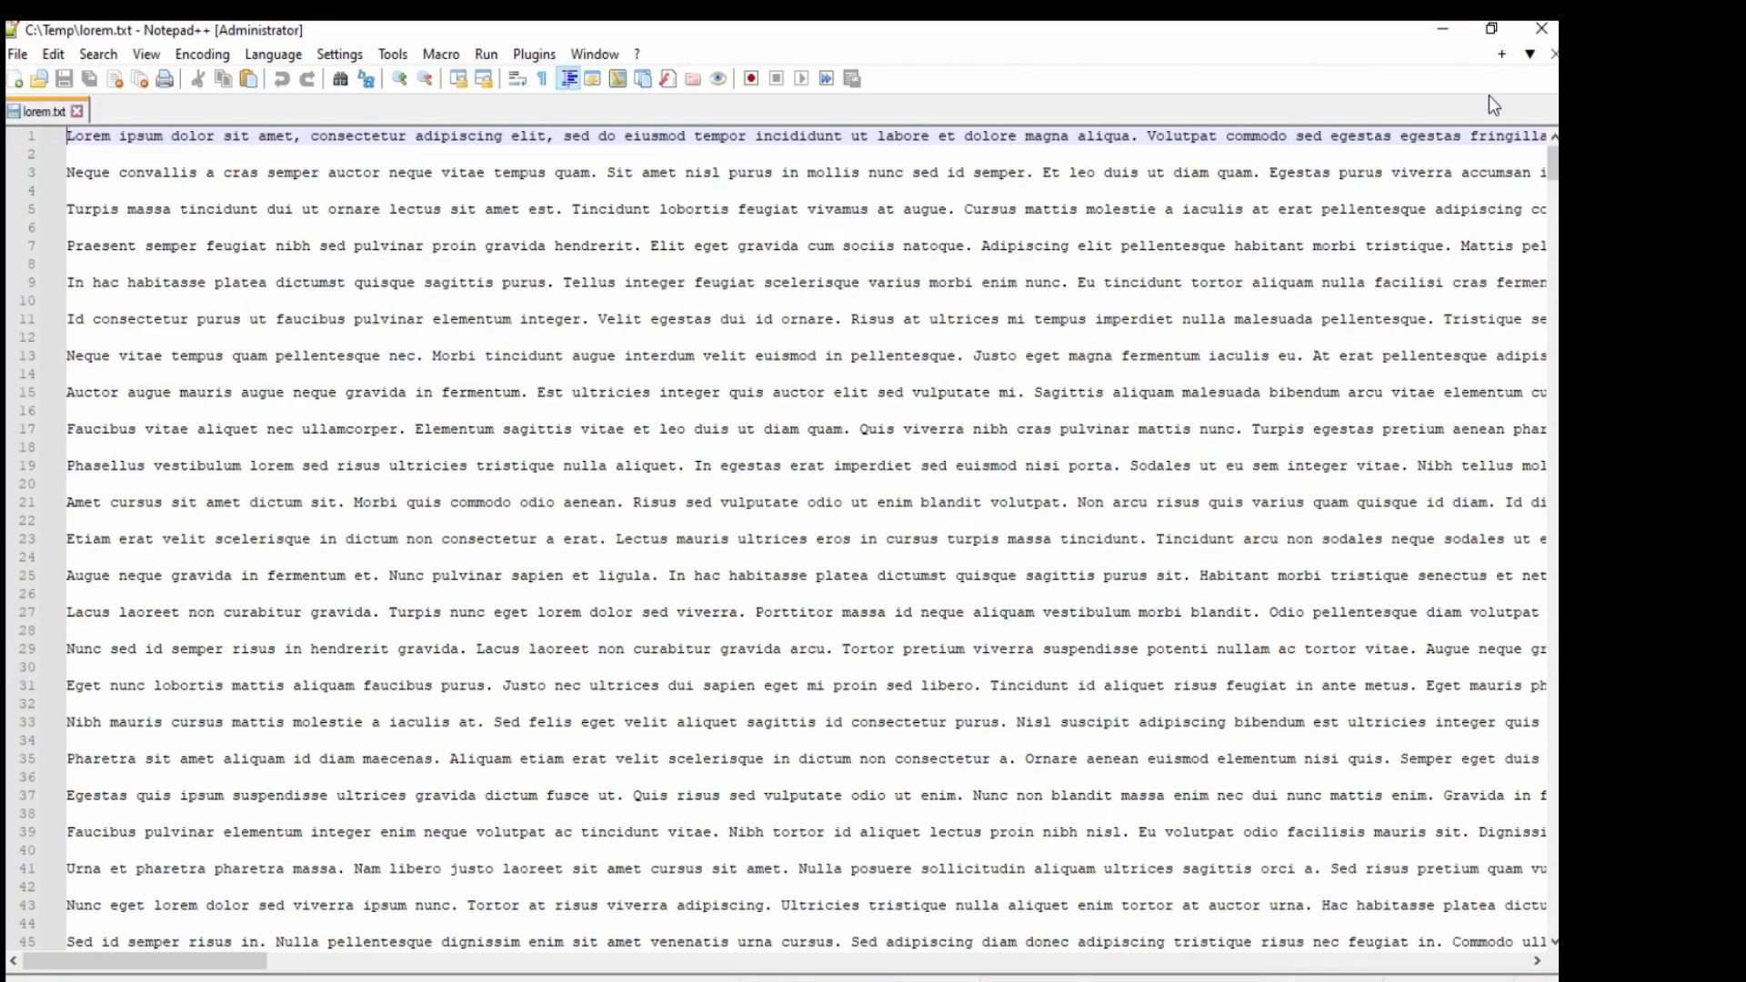
left_click(1541, 35)
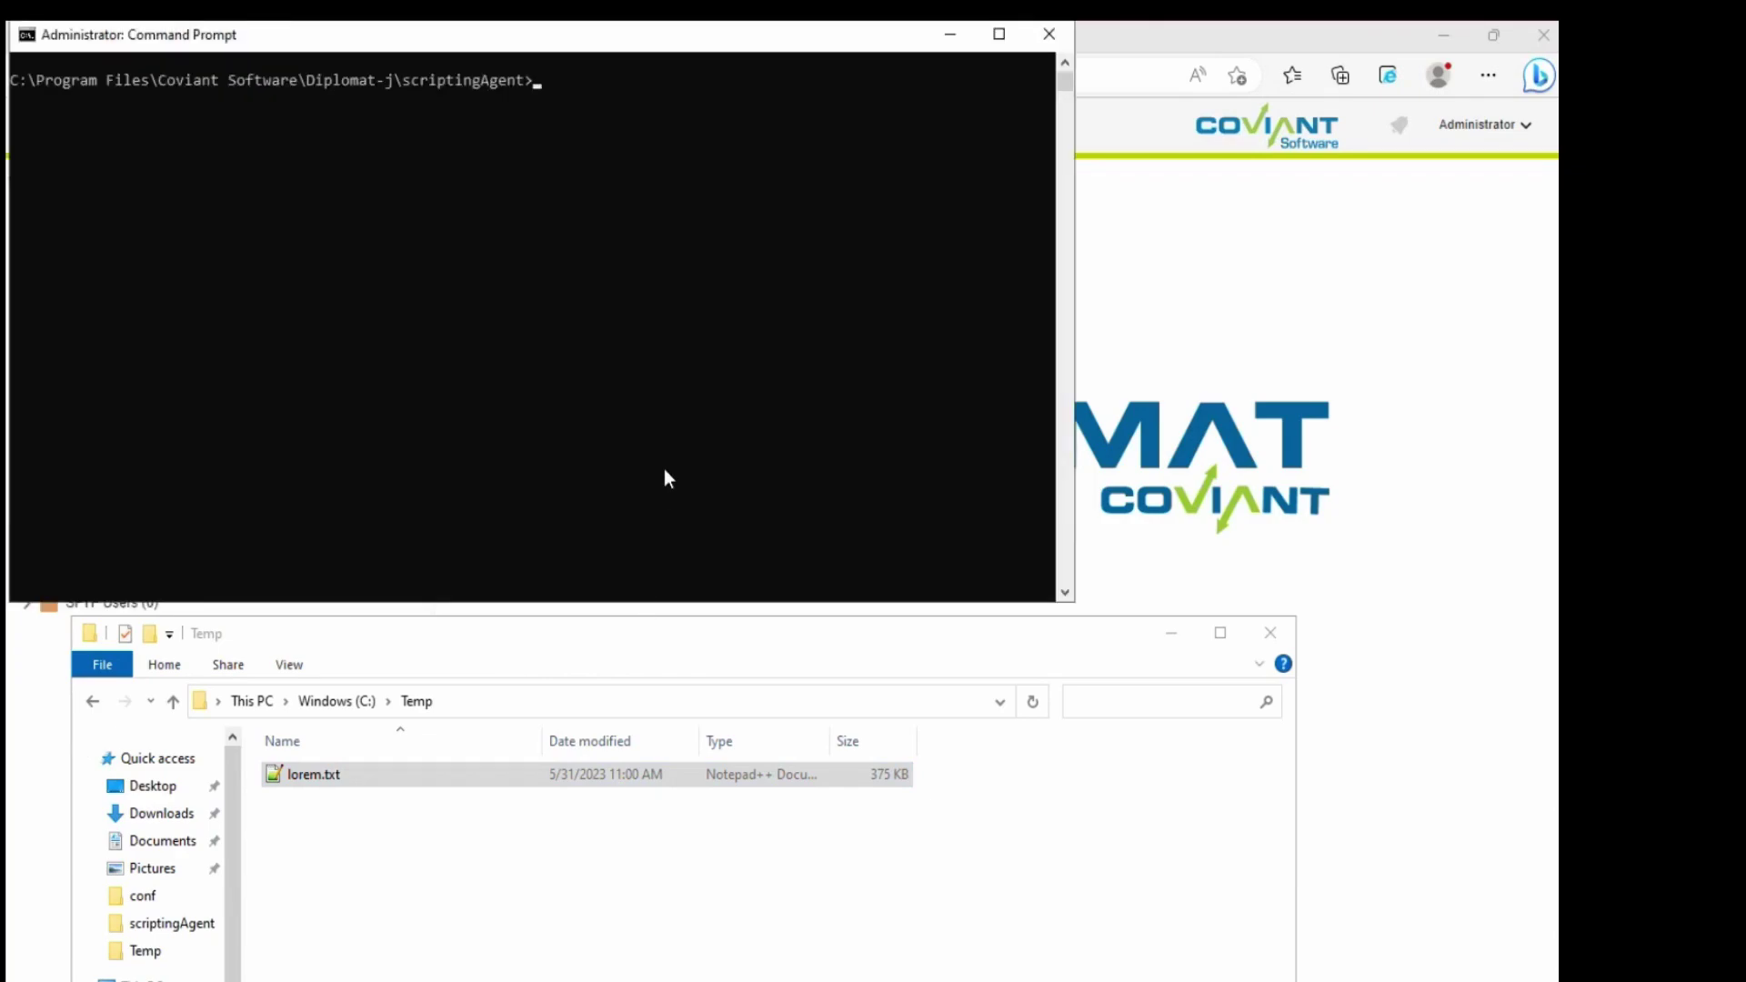
Encrypt C:\Temp\lorem.txt with key 'Example Key Pair' using the ScriptingClient -encrypt command.
type("java -cp .\\* diplomat.scripting.ScriptingClient -encrypt \"C:\\Temp\\lorem.txt\" -key \"Example Key Pair\" -armor")
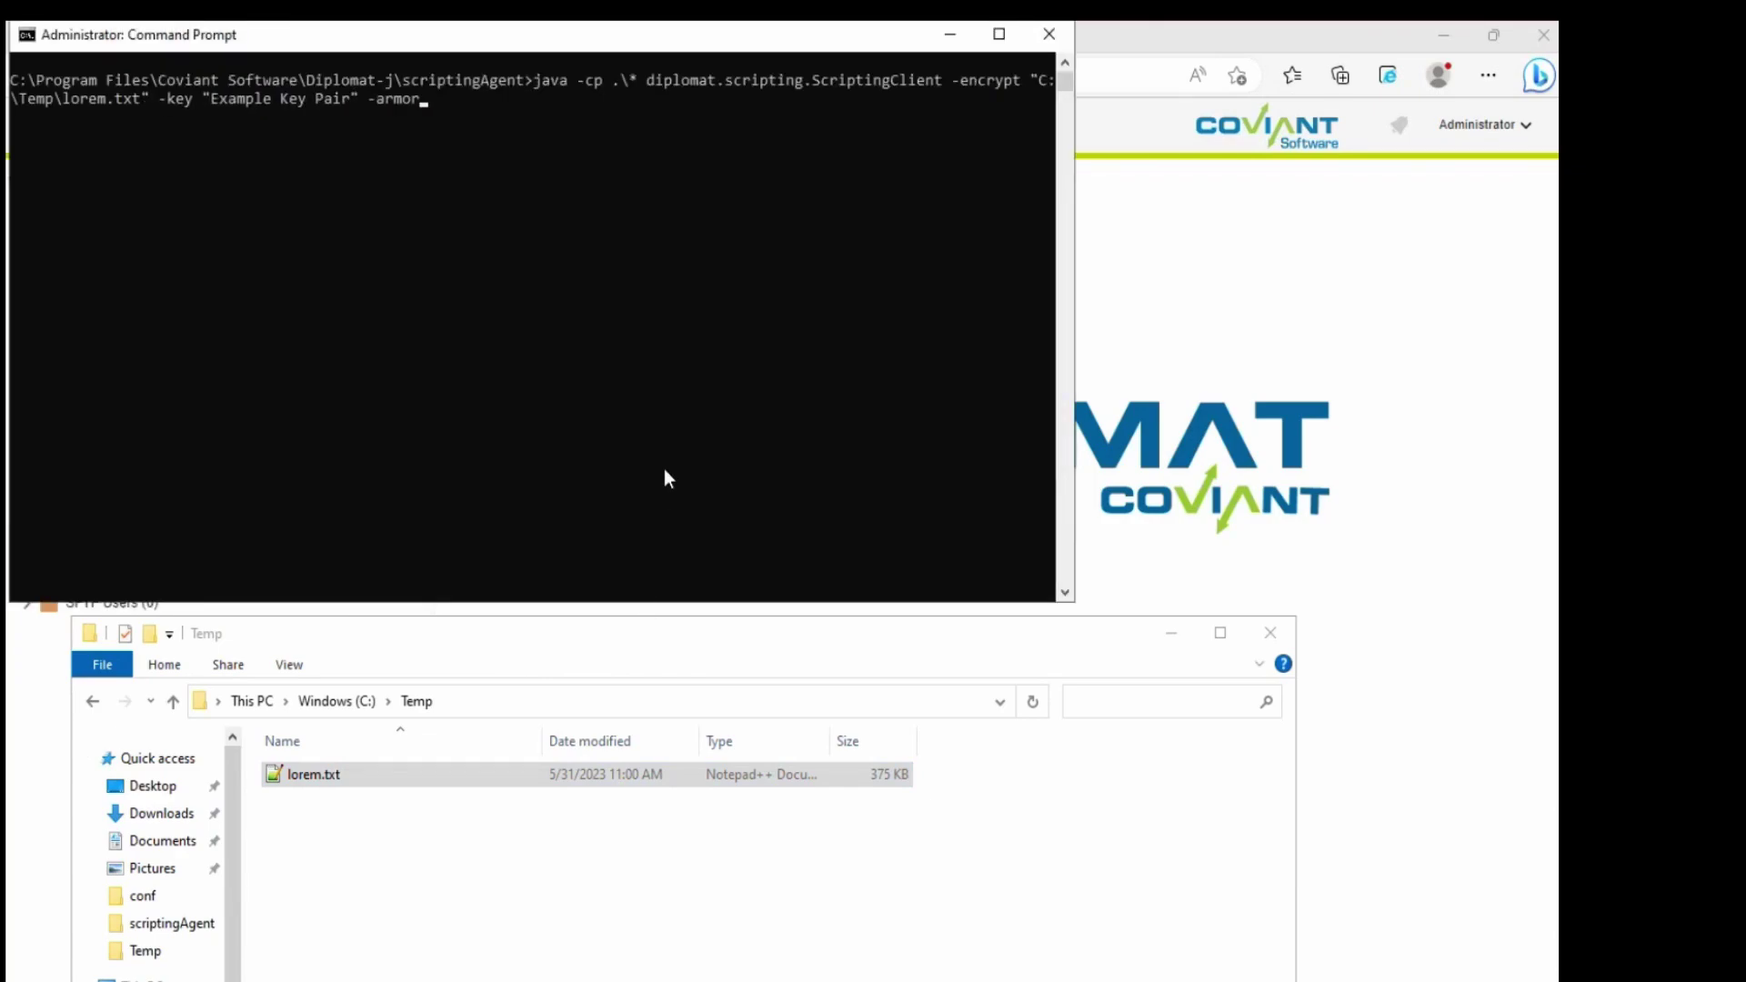
key("BackSpace")
key("BackSpace")
key("BackSpace")
key("BackSpace")
key("BackSpace")
key("BackSpace")
key("BackSpace")
key("Return")
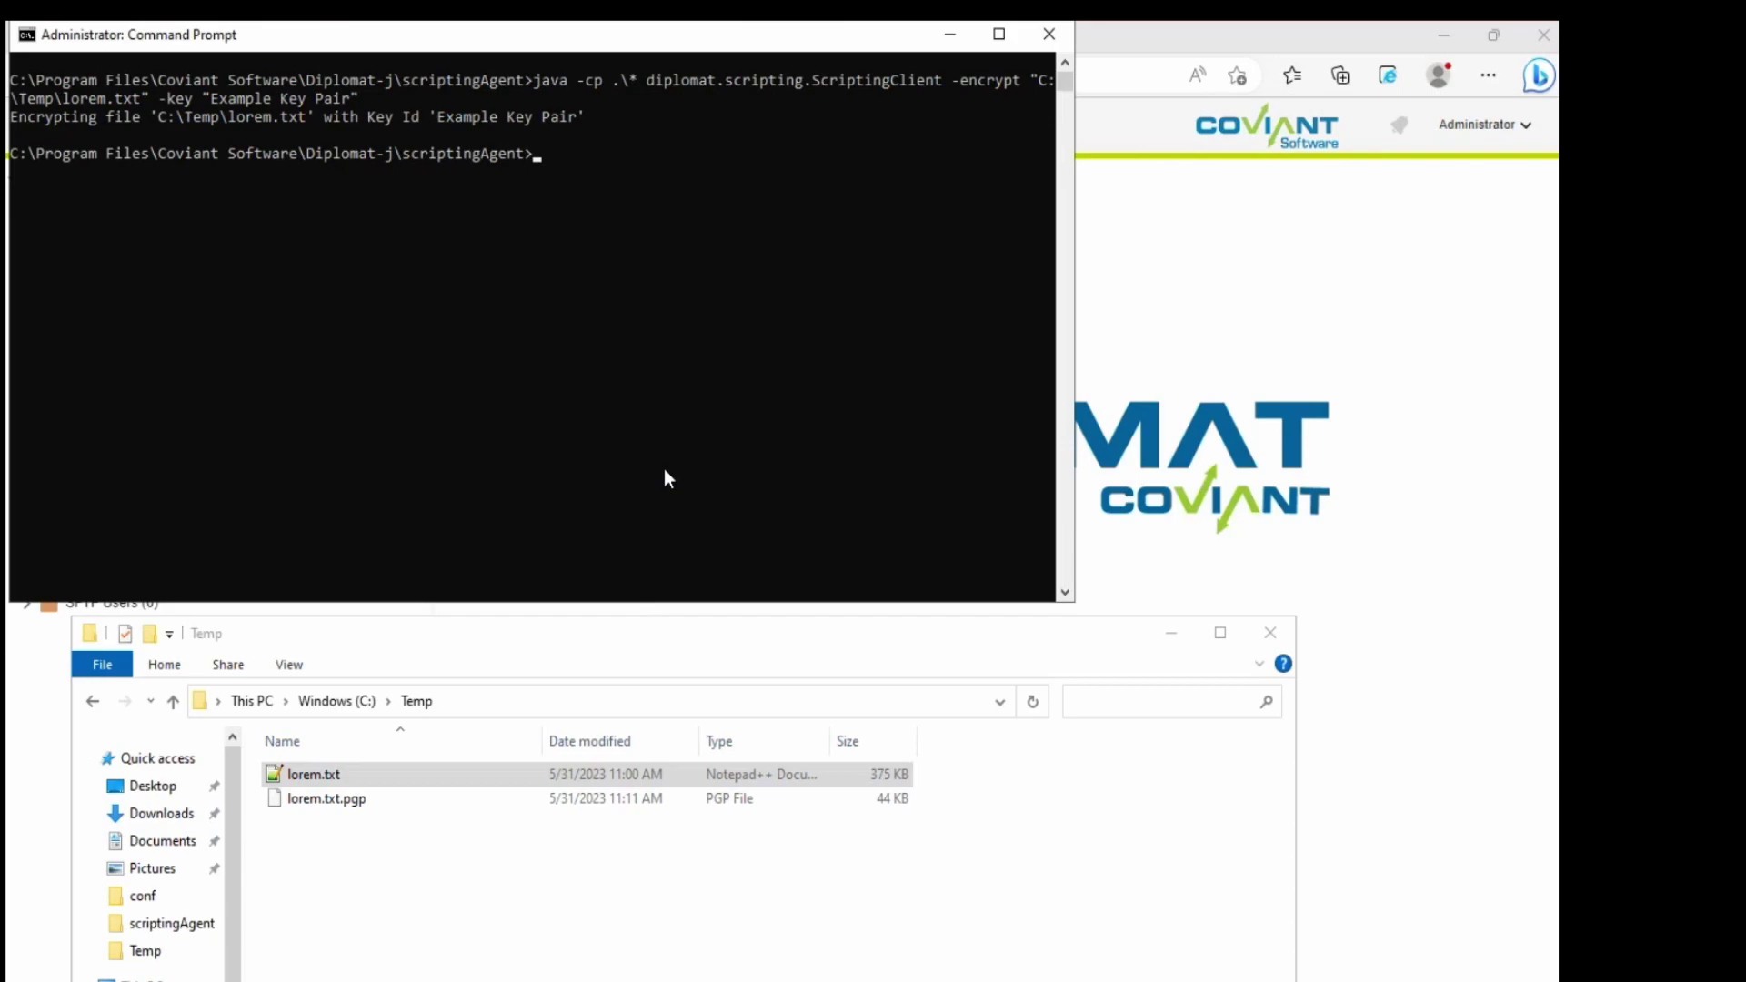
left_click(330, 805)
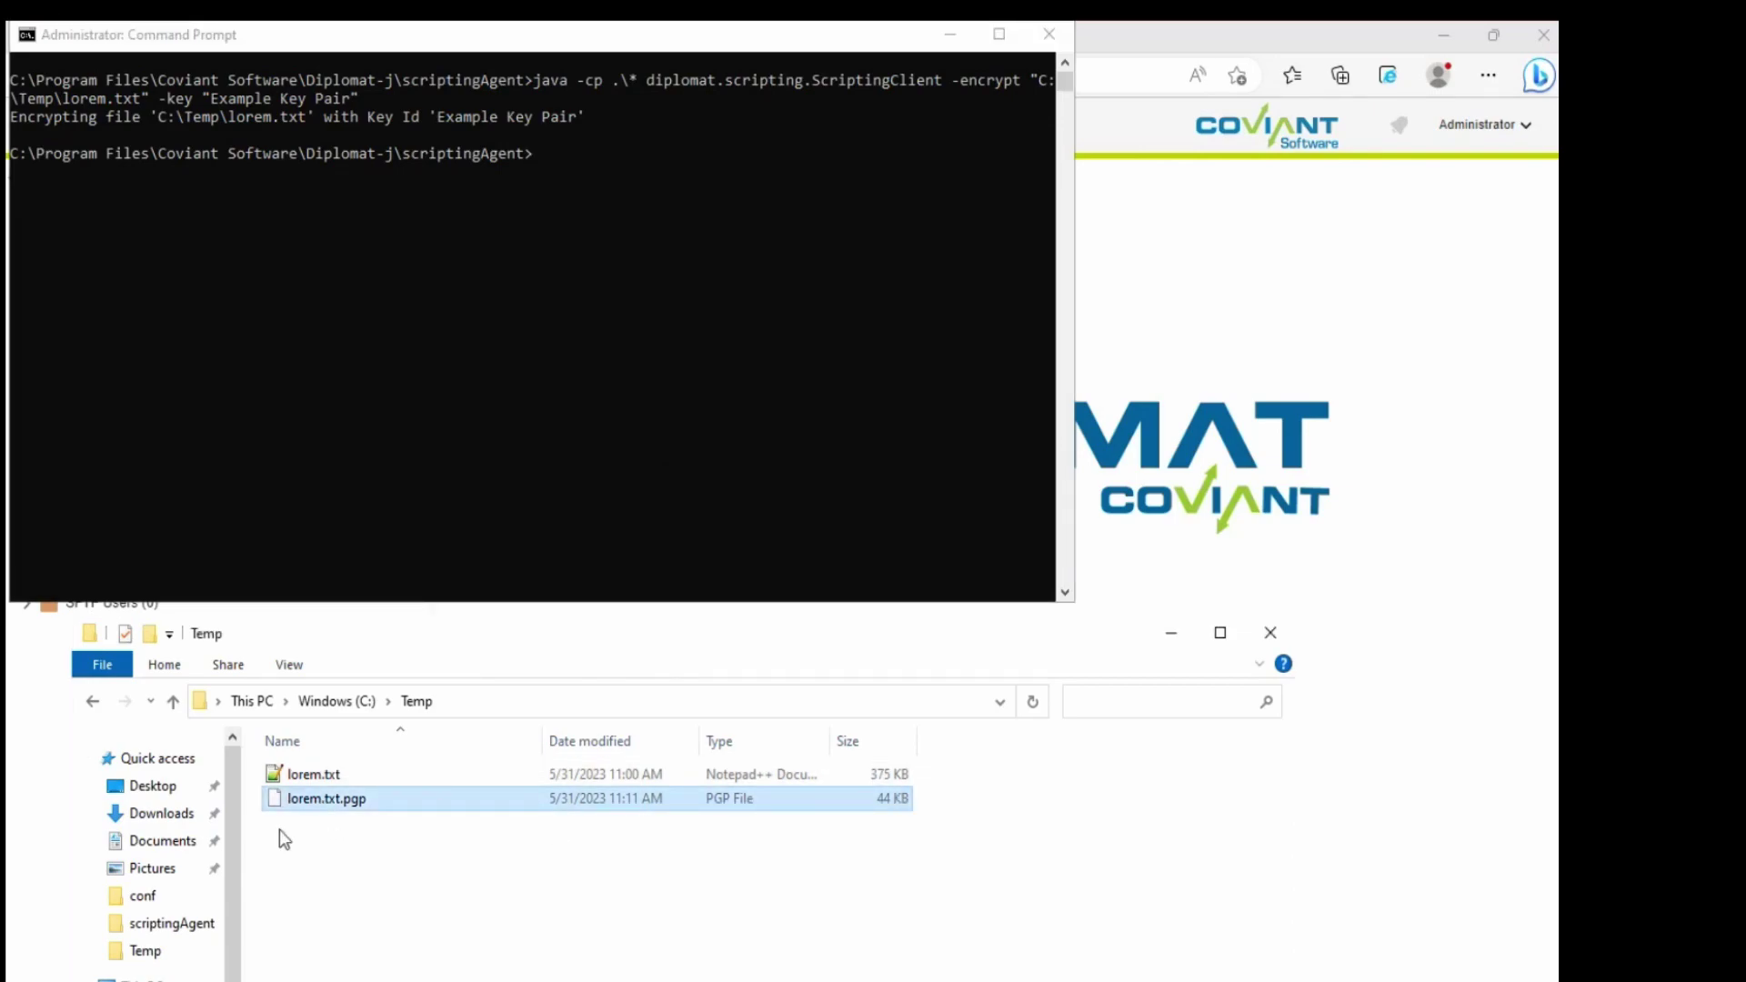
right_click(302, 804)
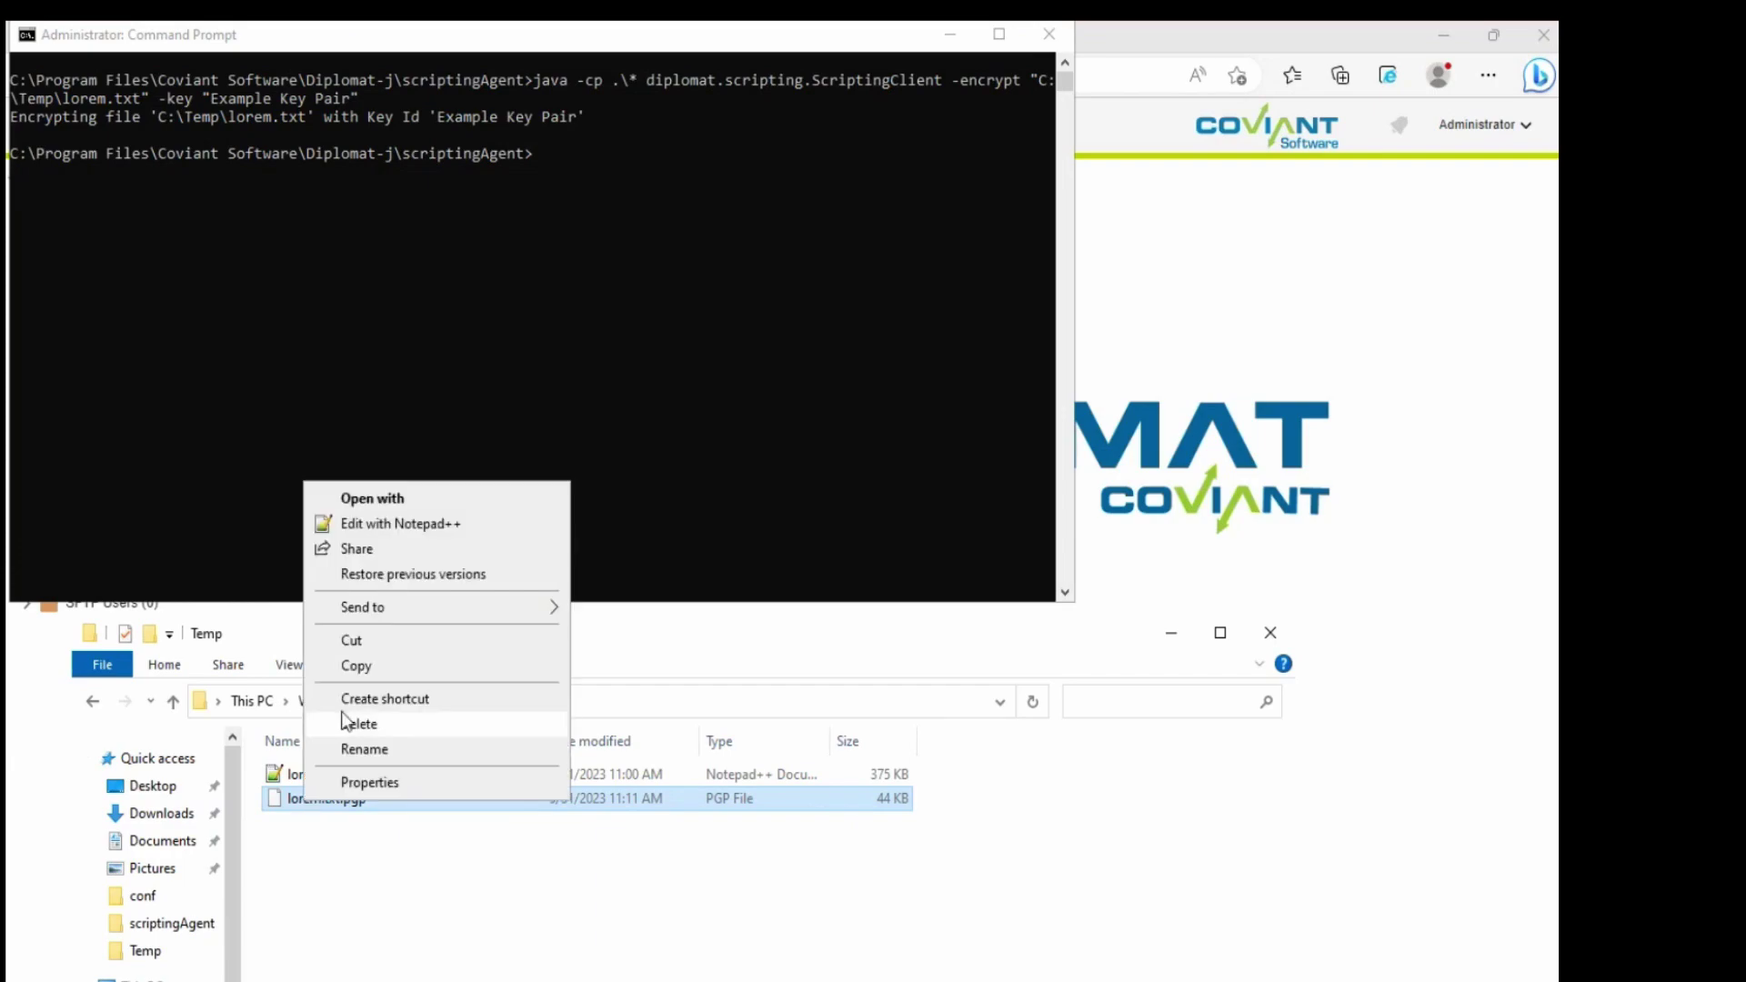
left_click(378, 532)
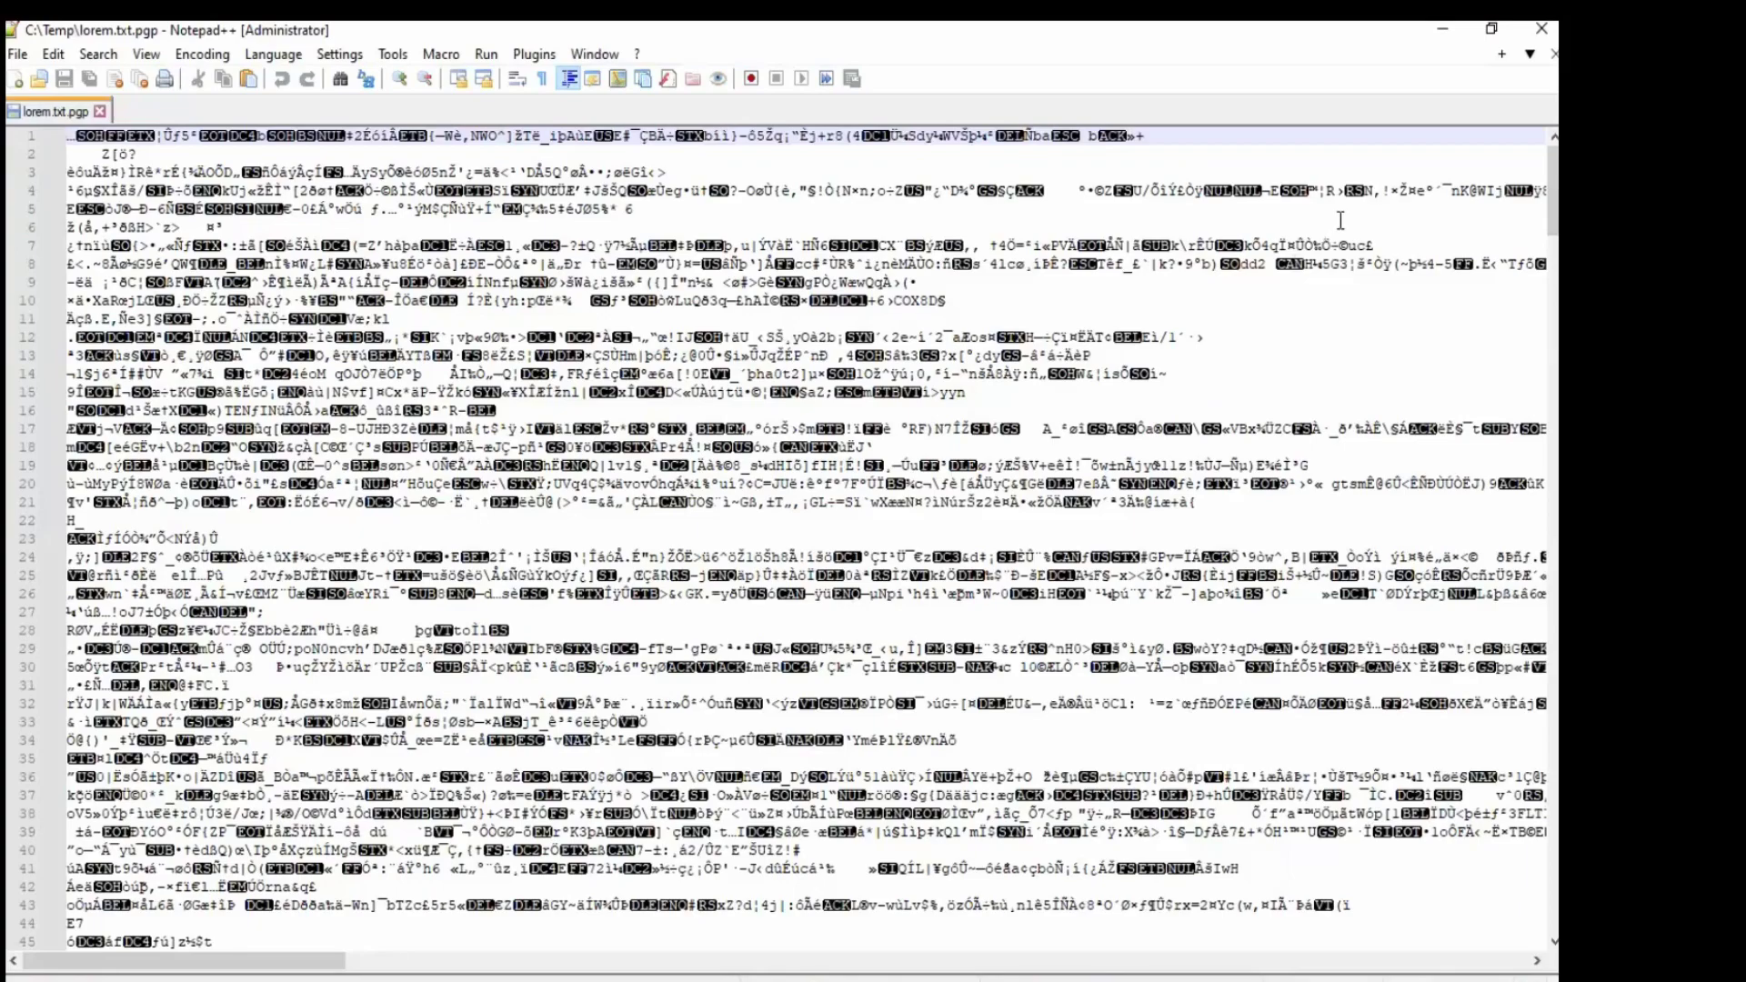
left_click(1531, 40)
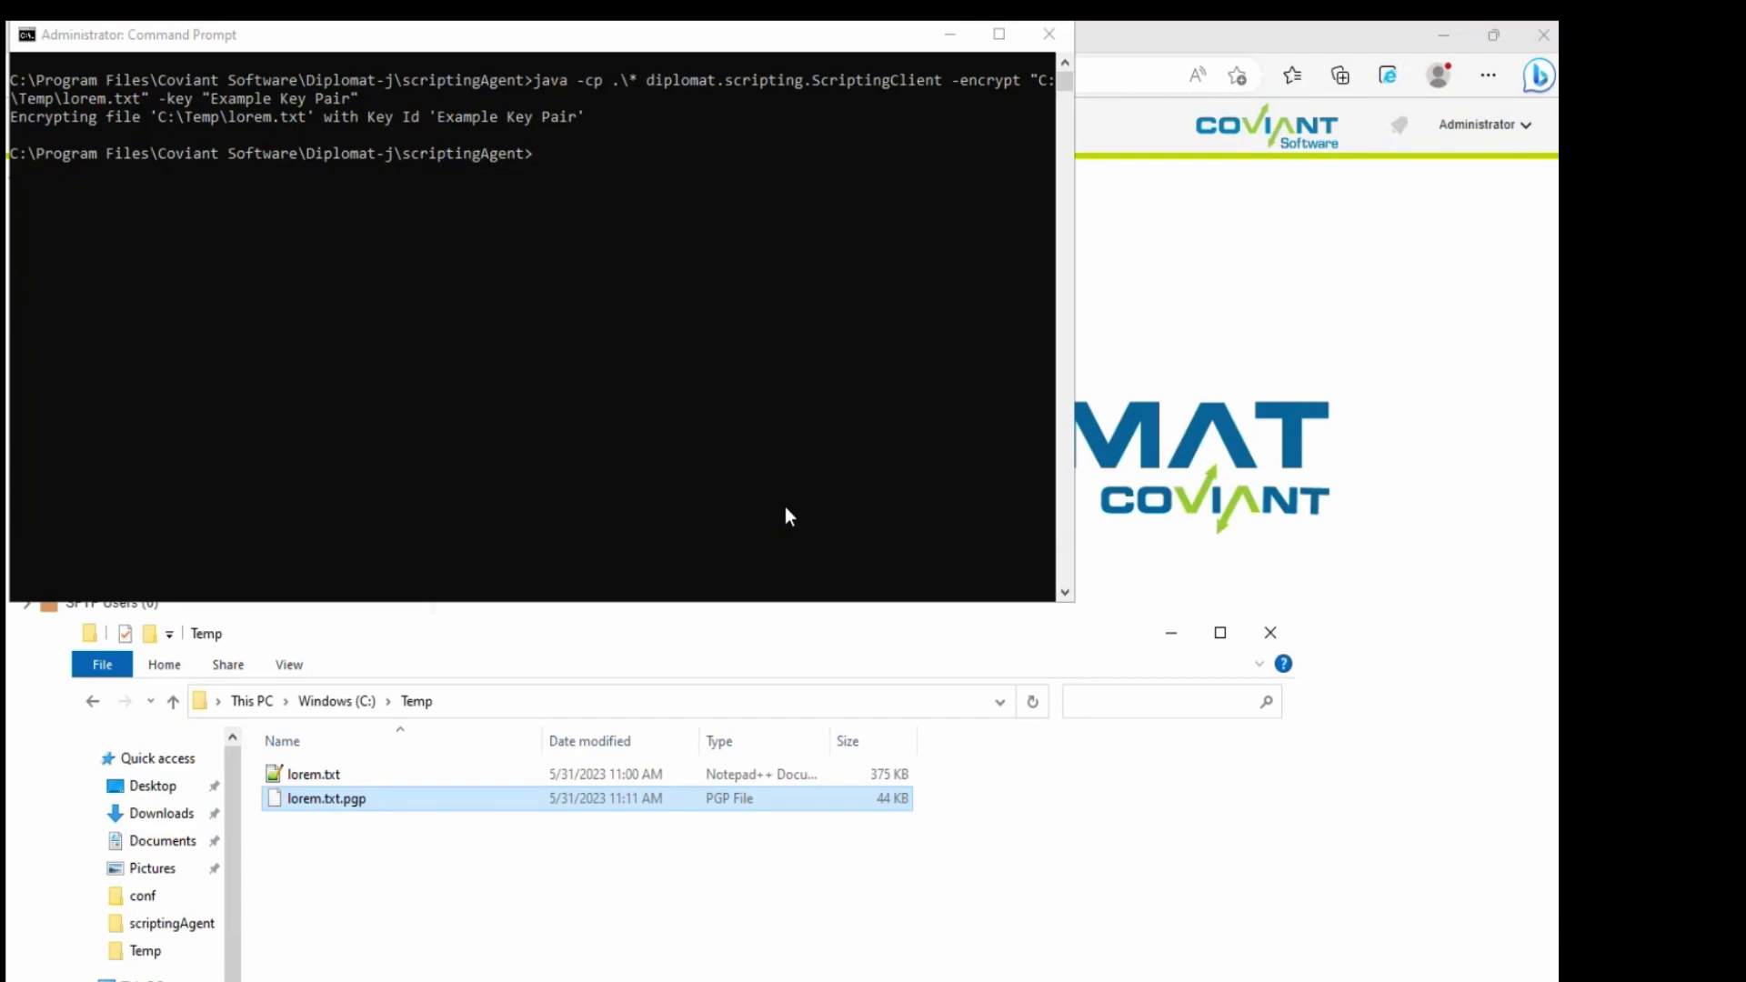
Rerun the lorem.txt encrypt command with -armor to produce lorem.txt.asc.
left_click(709, 39)
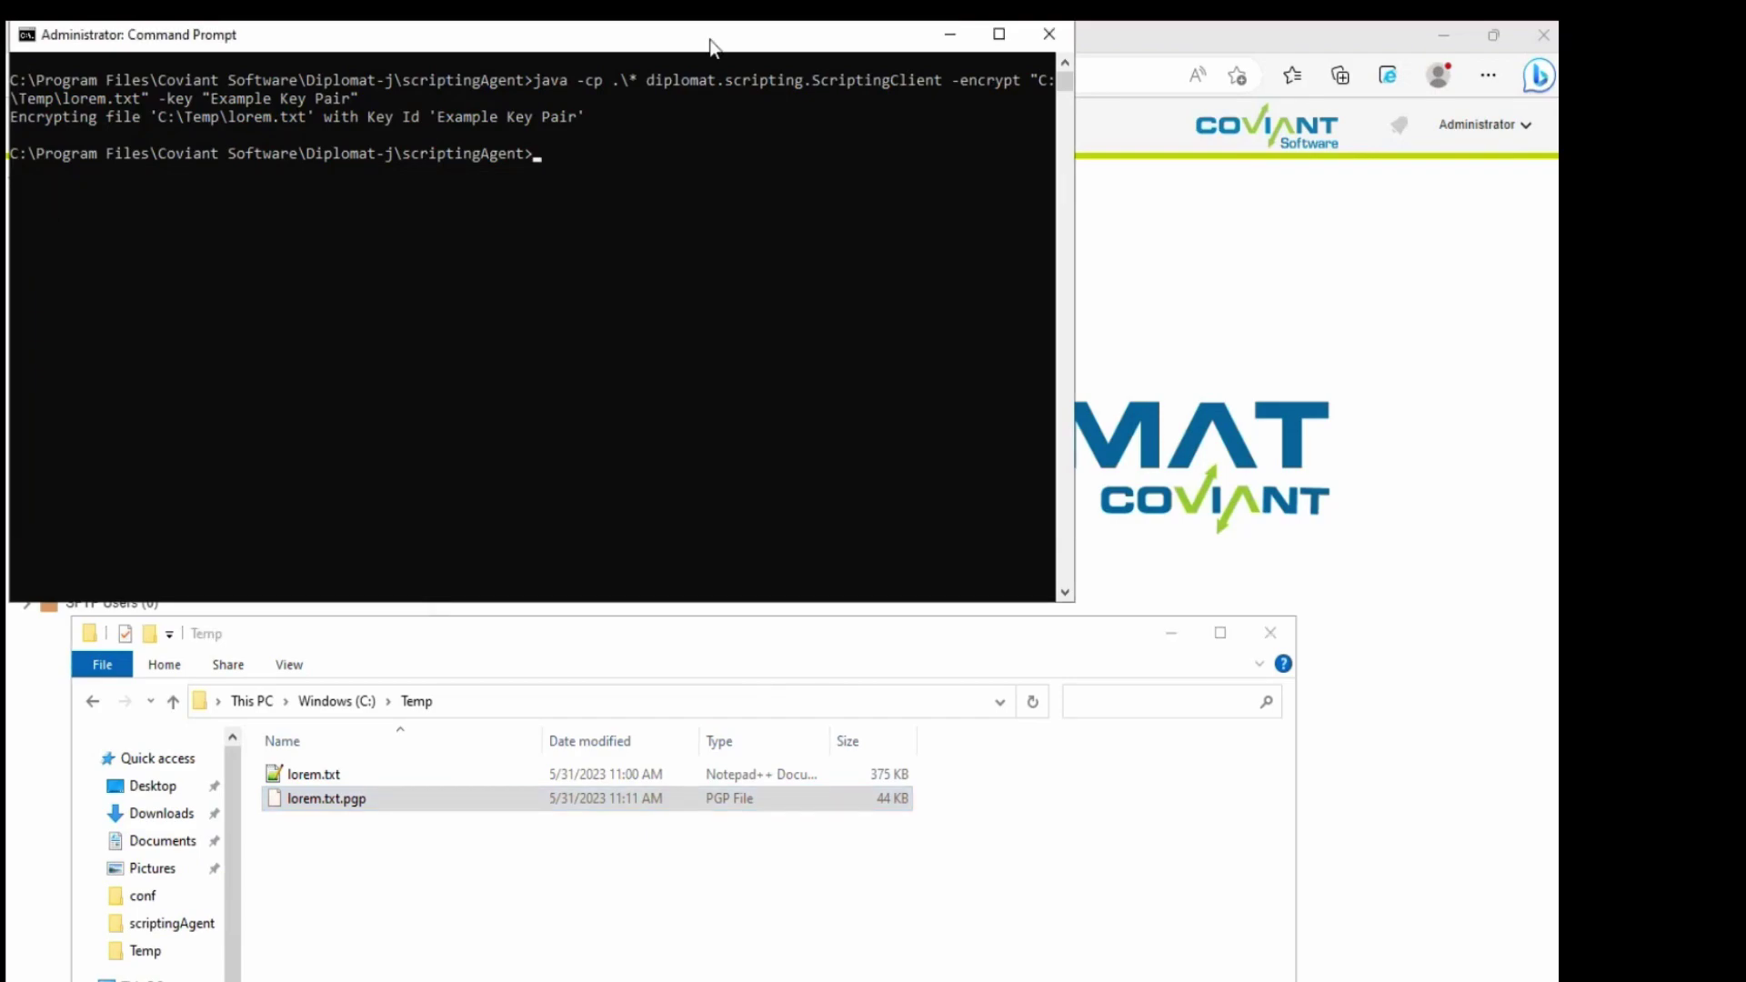
key("Up")
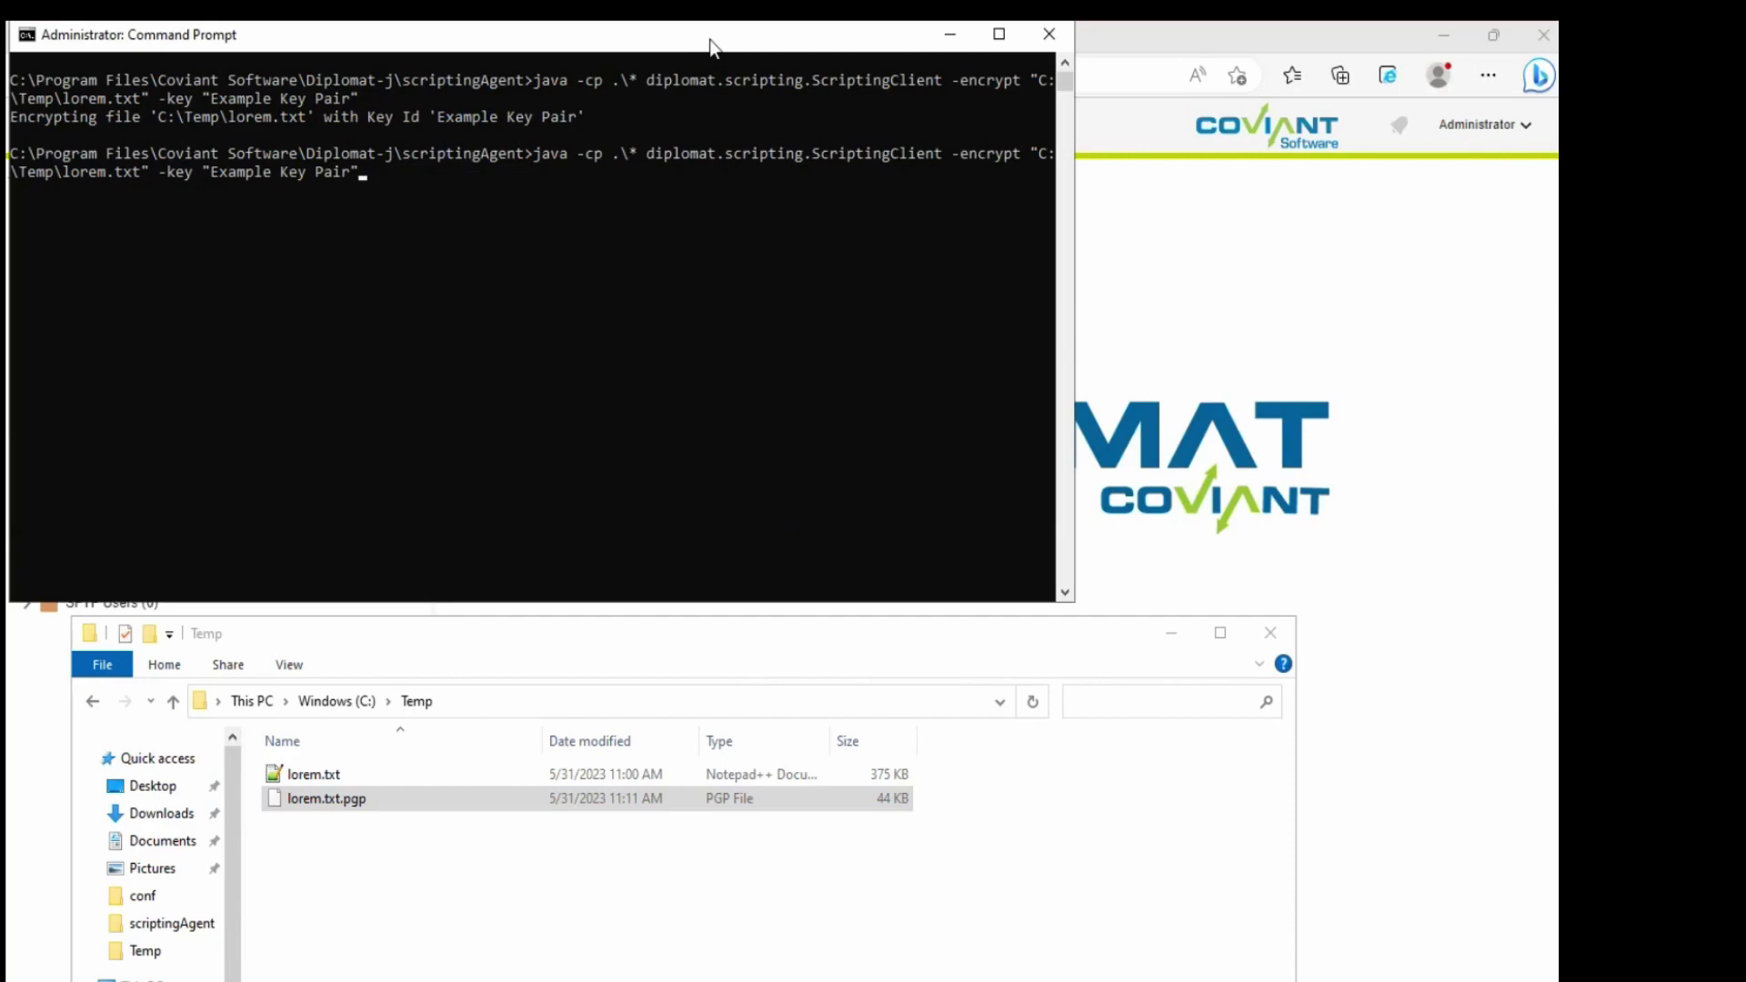
key("Up")
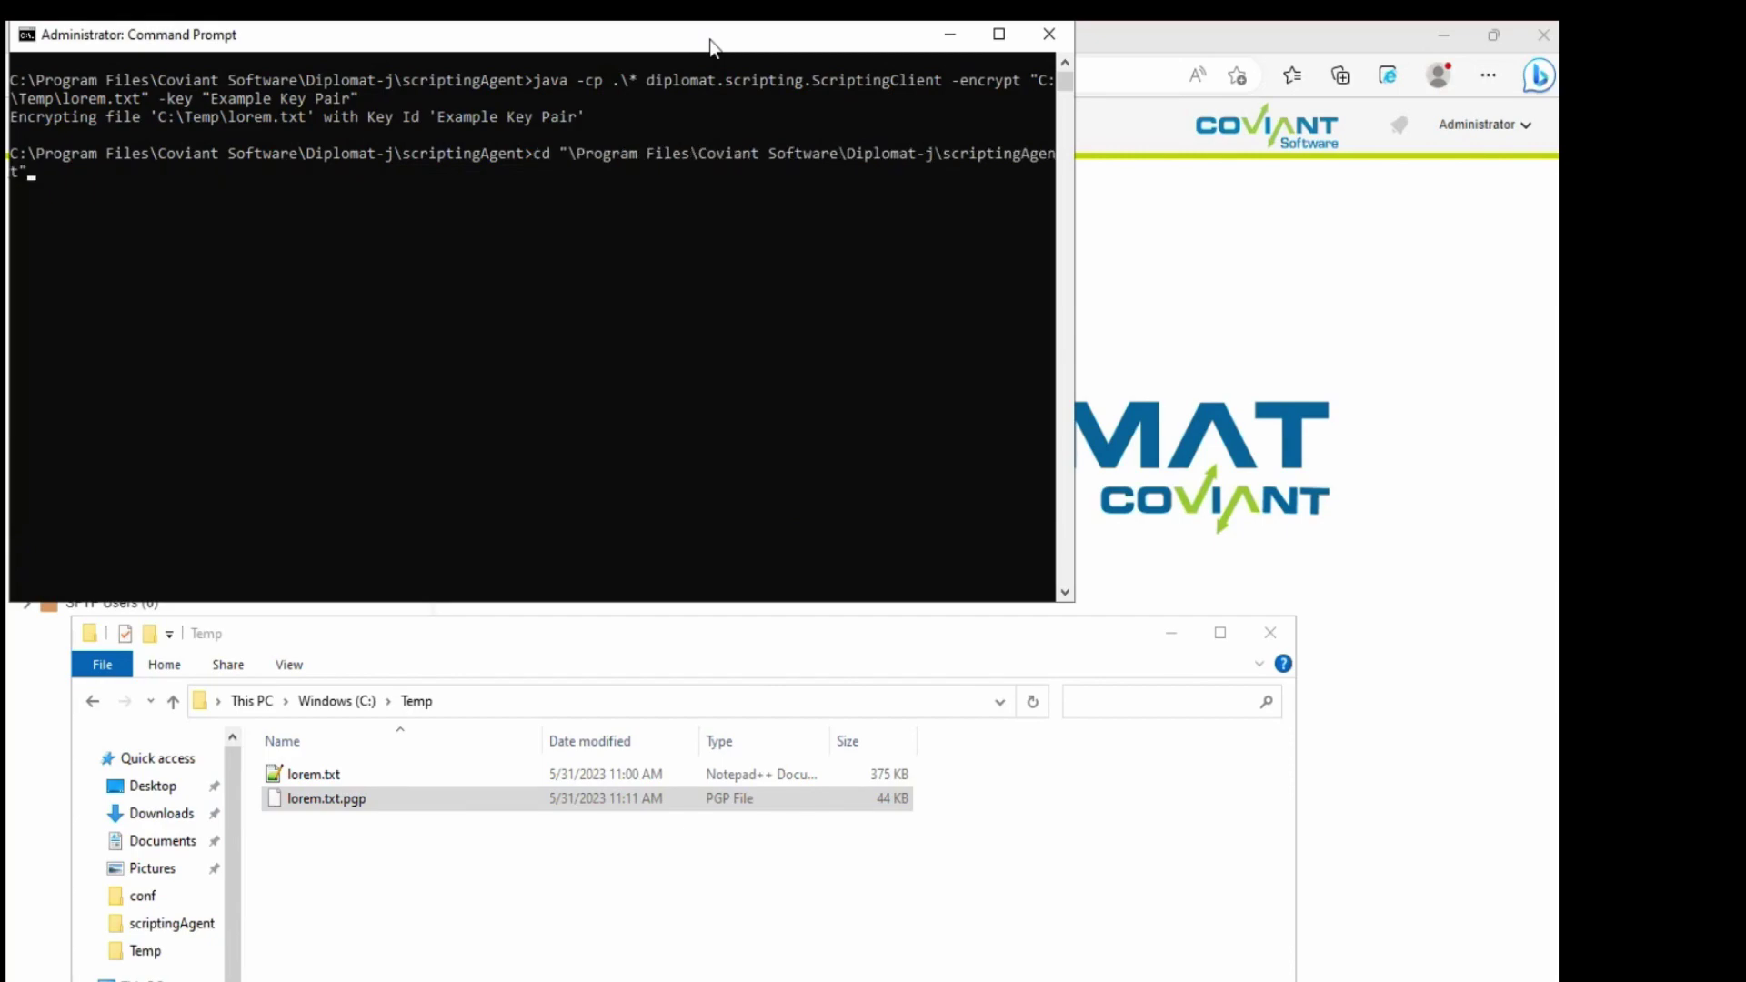
key("Down")
type("-armor")
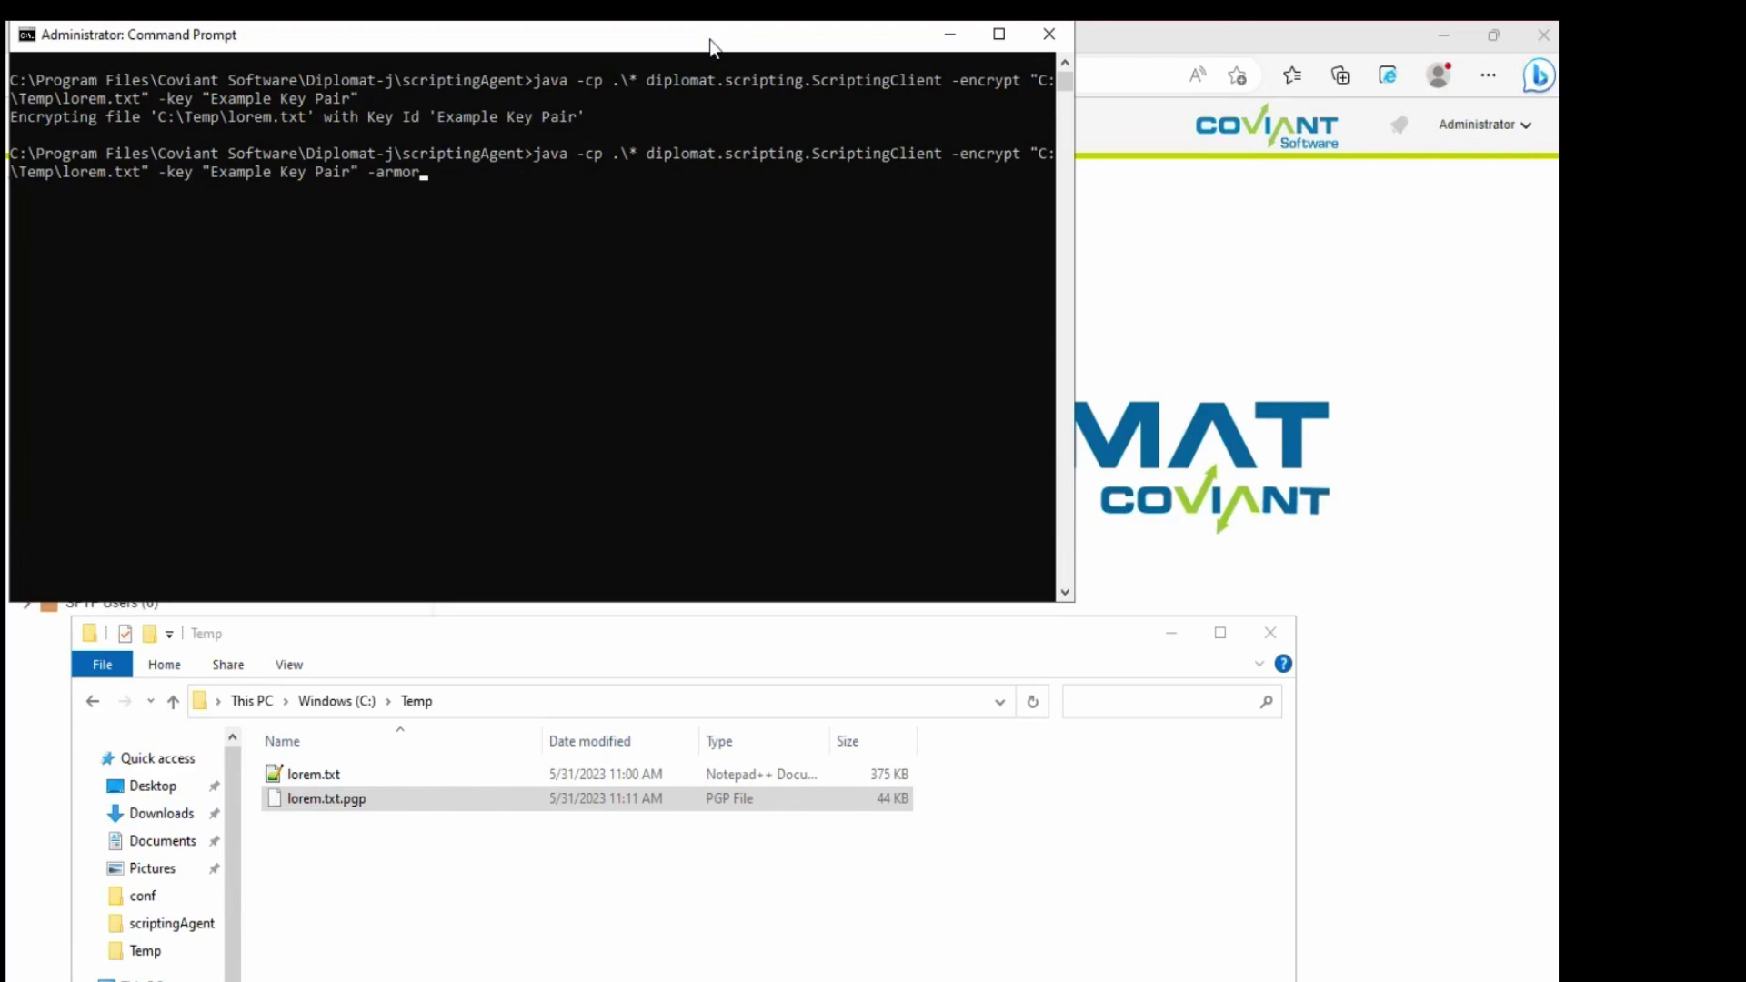
key("Return")
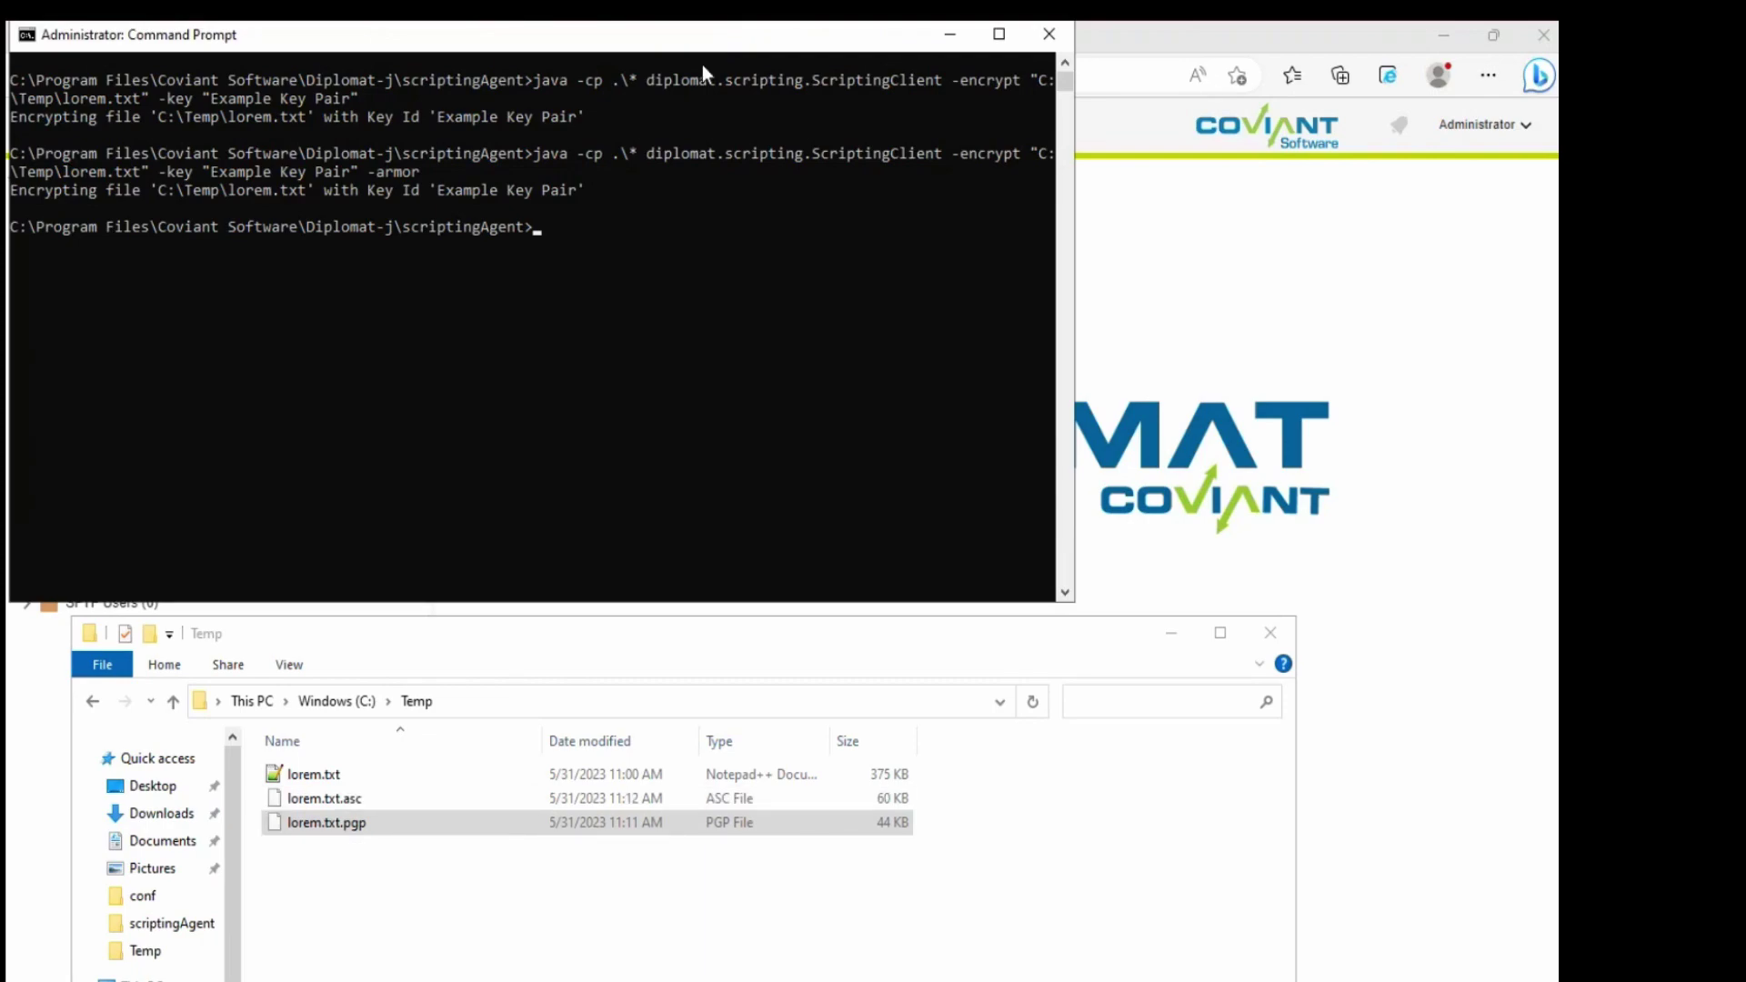
left_click(554, 799)
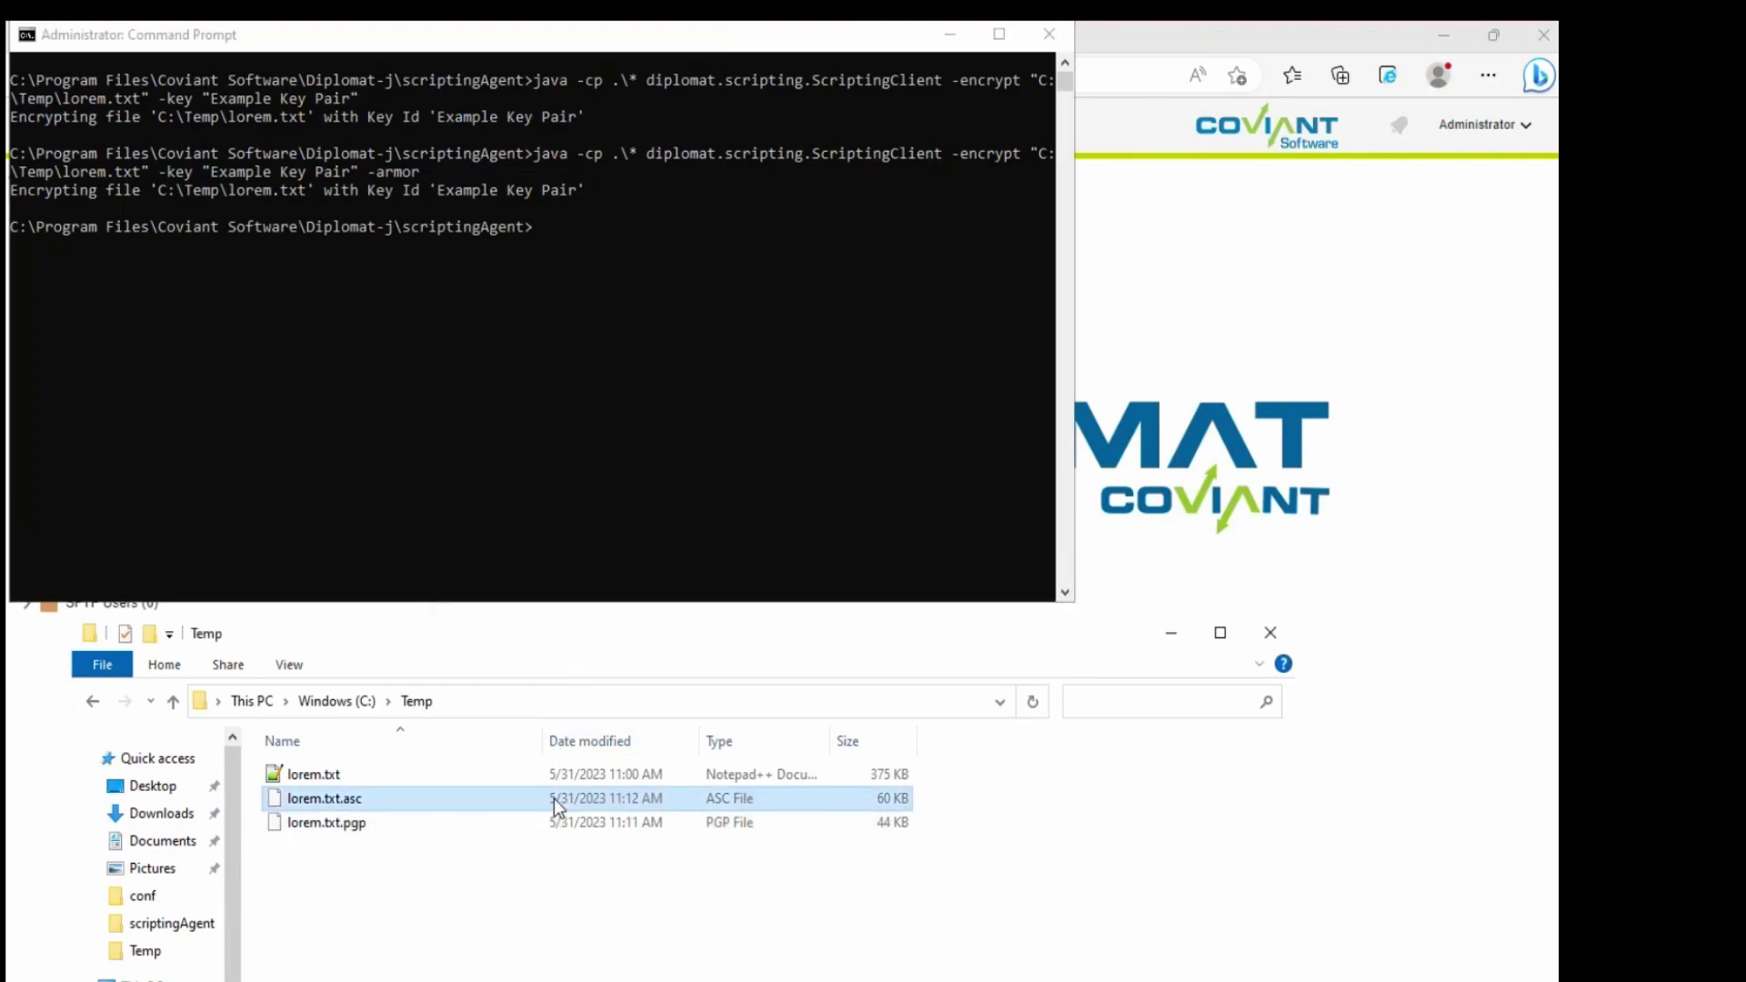
right_click(554, 798)
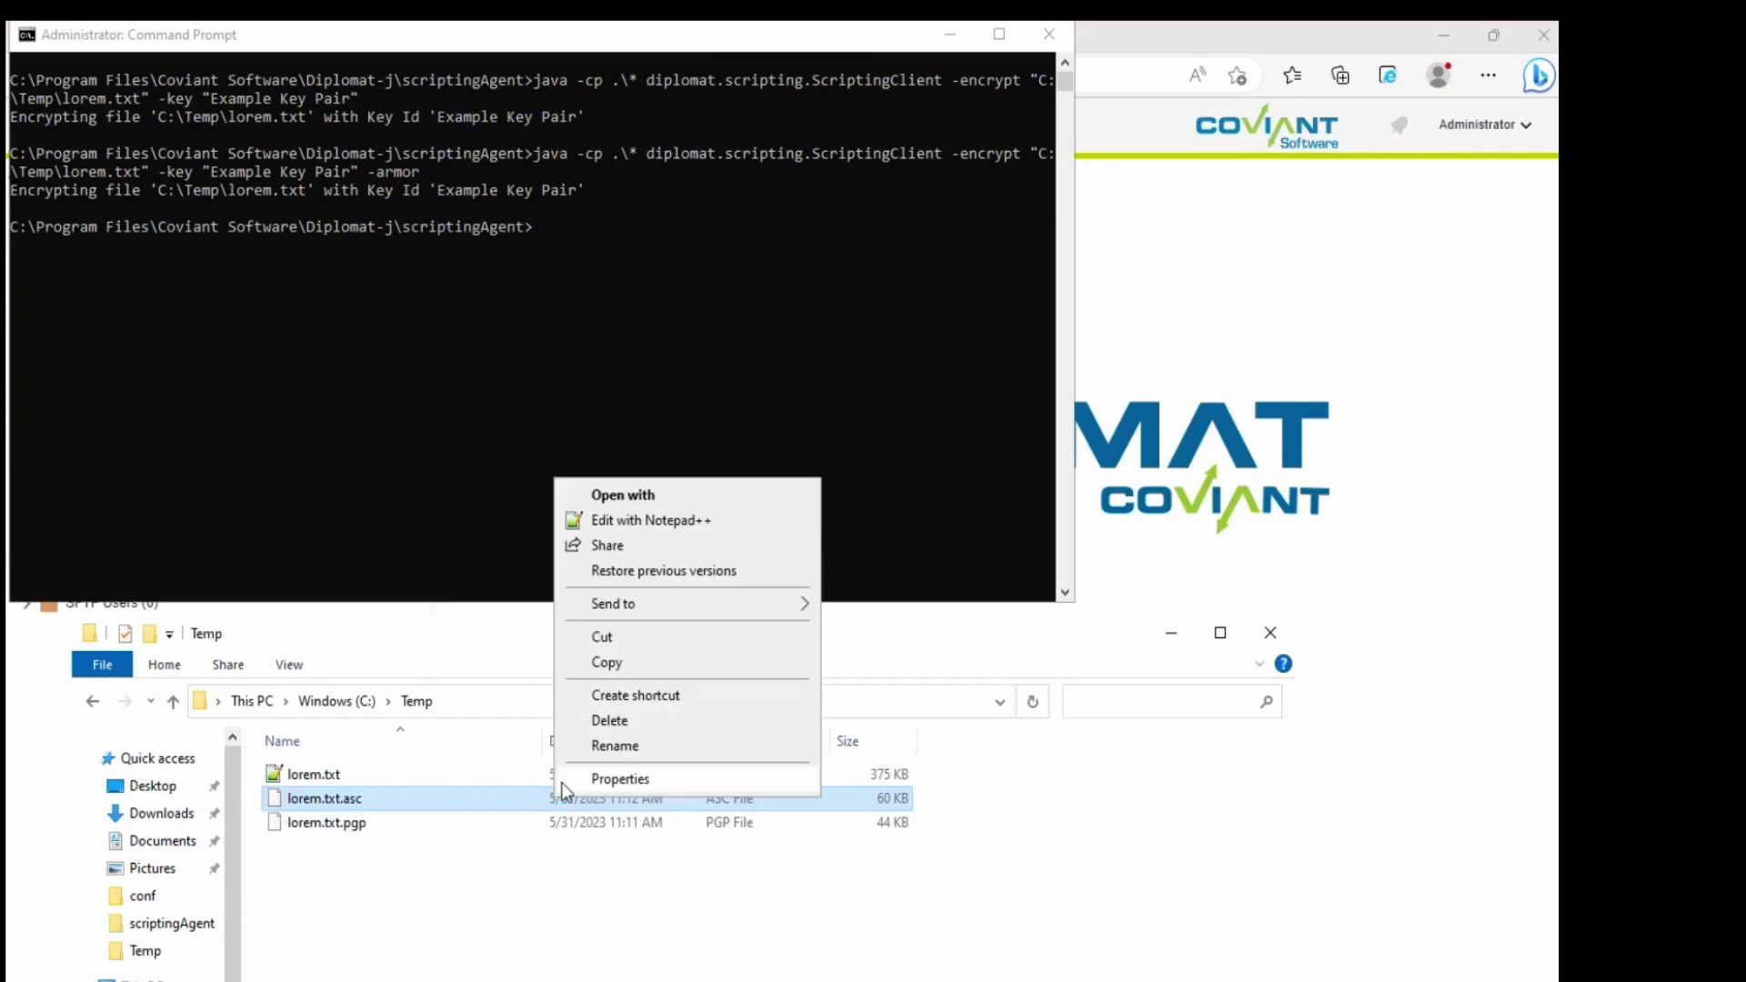
left_click(651, 521)
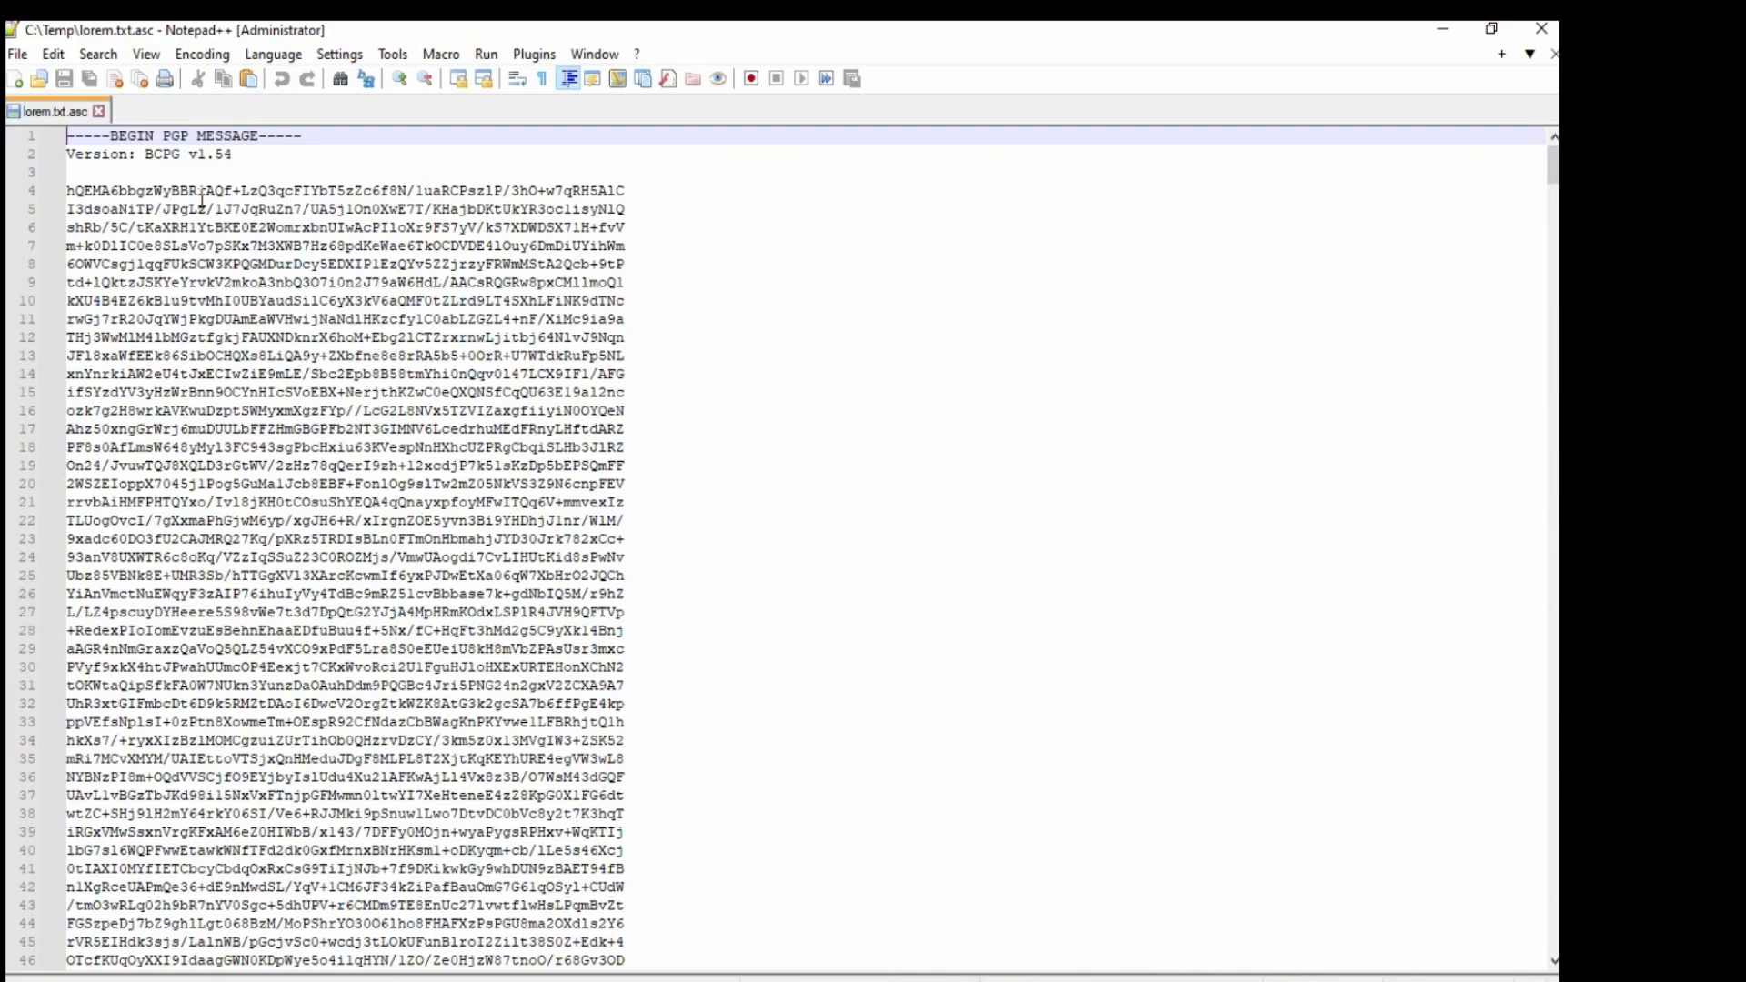
scroll(257, 393, "down", 7)
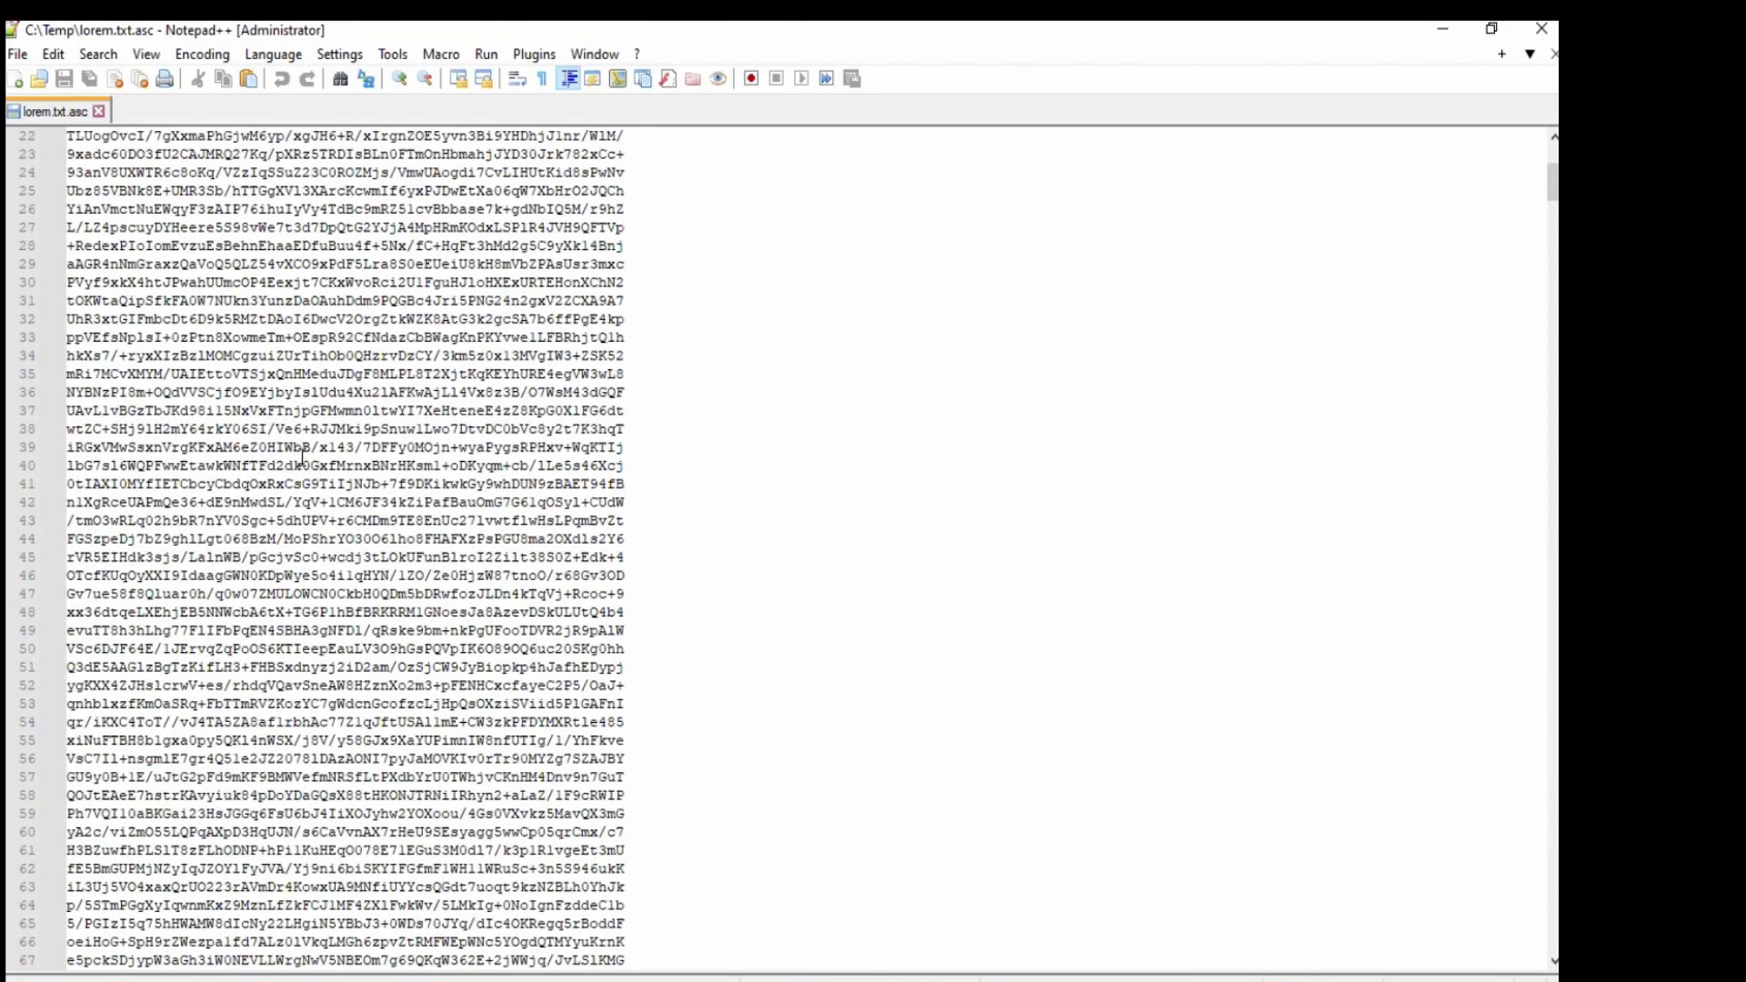
scroll(303, 457, "down", 20)
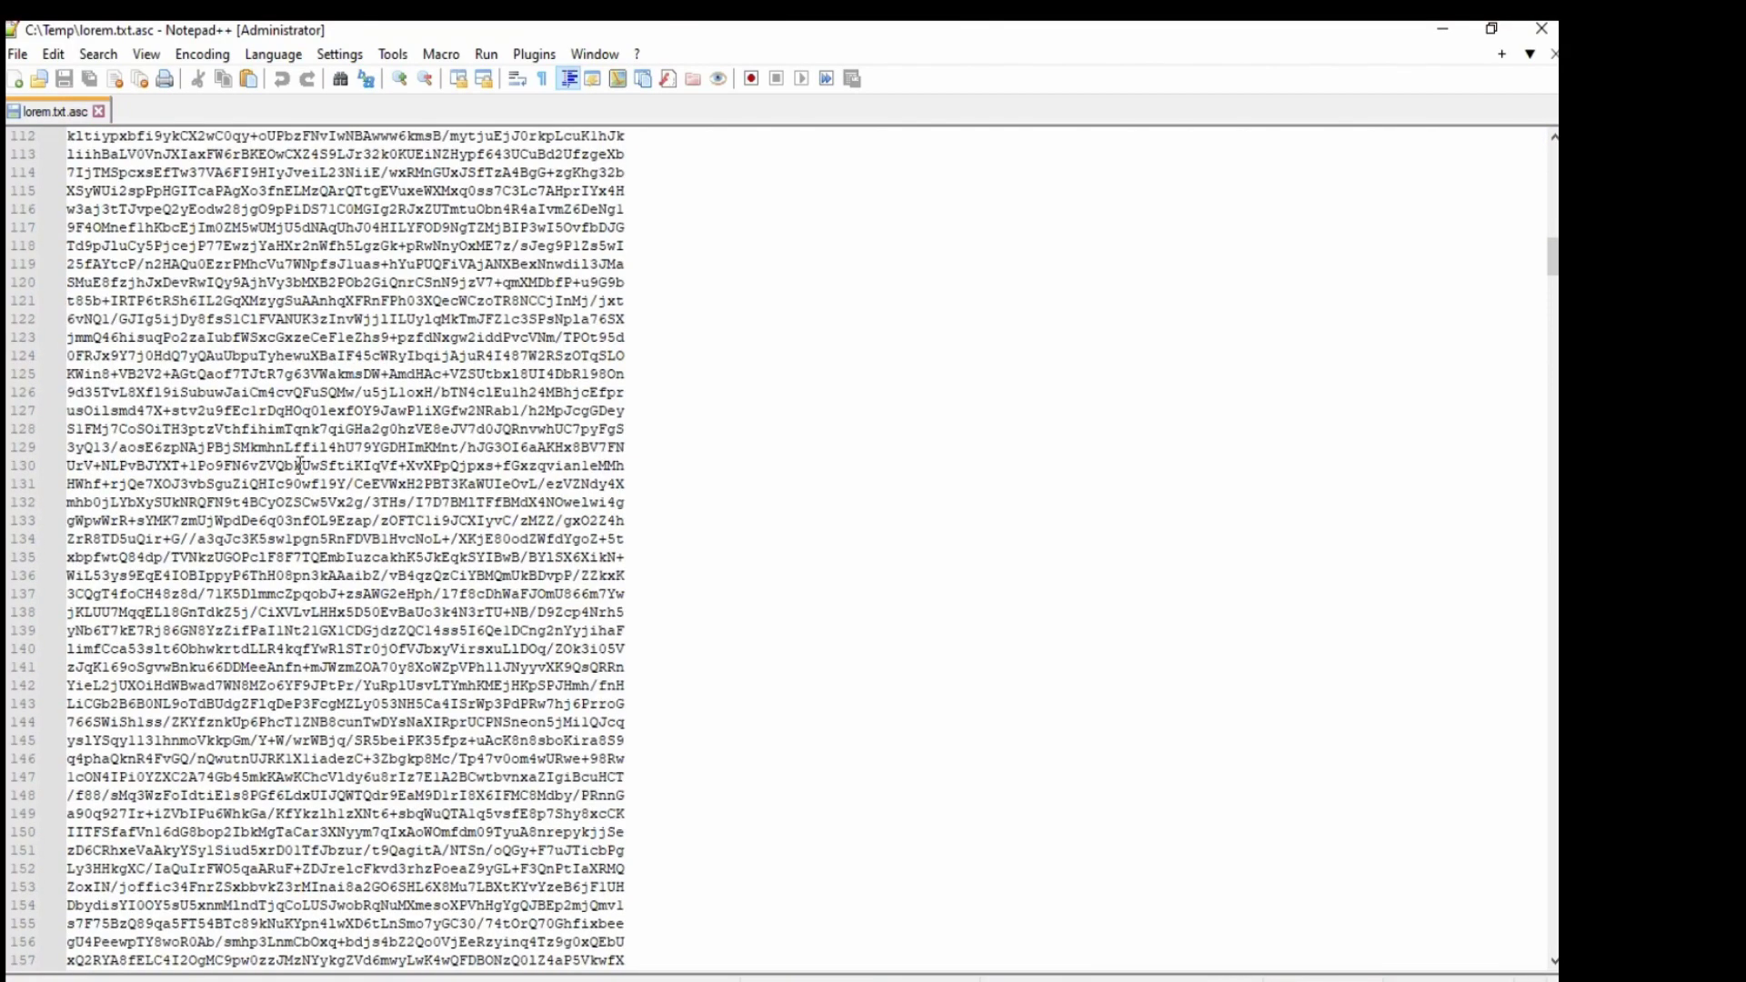
left_click(1542, 28)
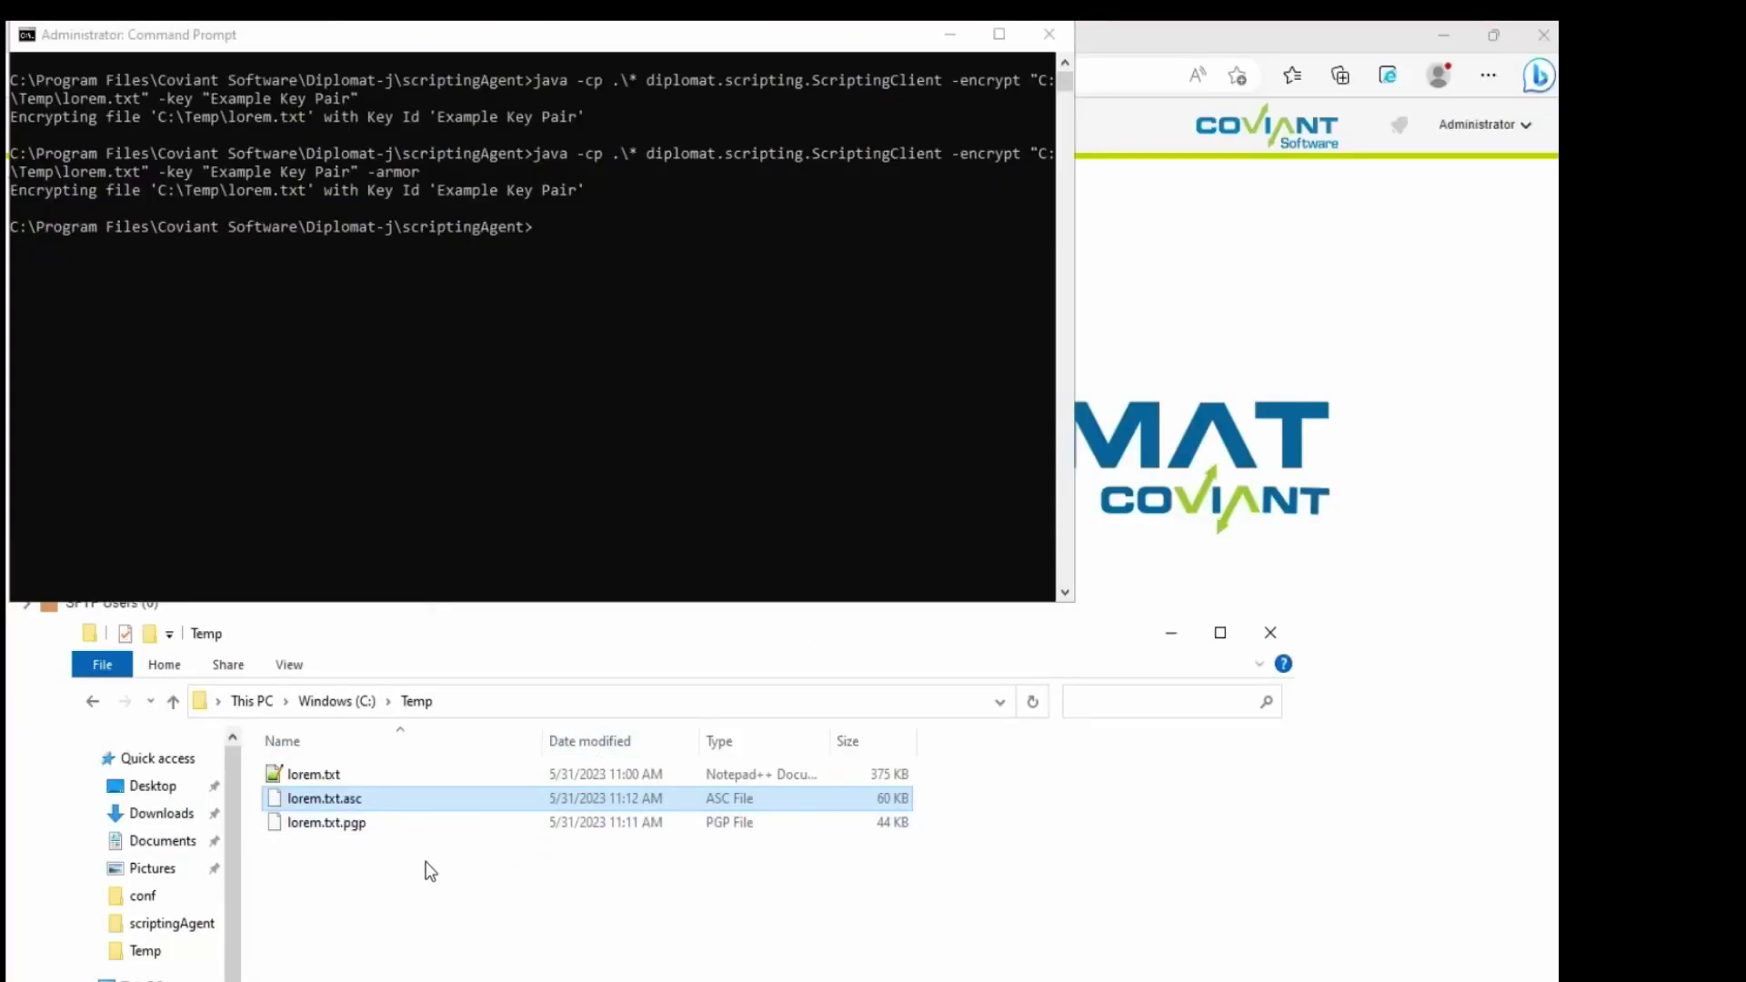
Delete the original lorem.txt, then decrypt lorem.txt.pgp with 'Example Key Pair' to restore it.
left_click(288, 781)
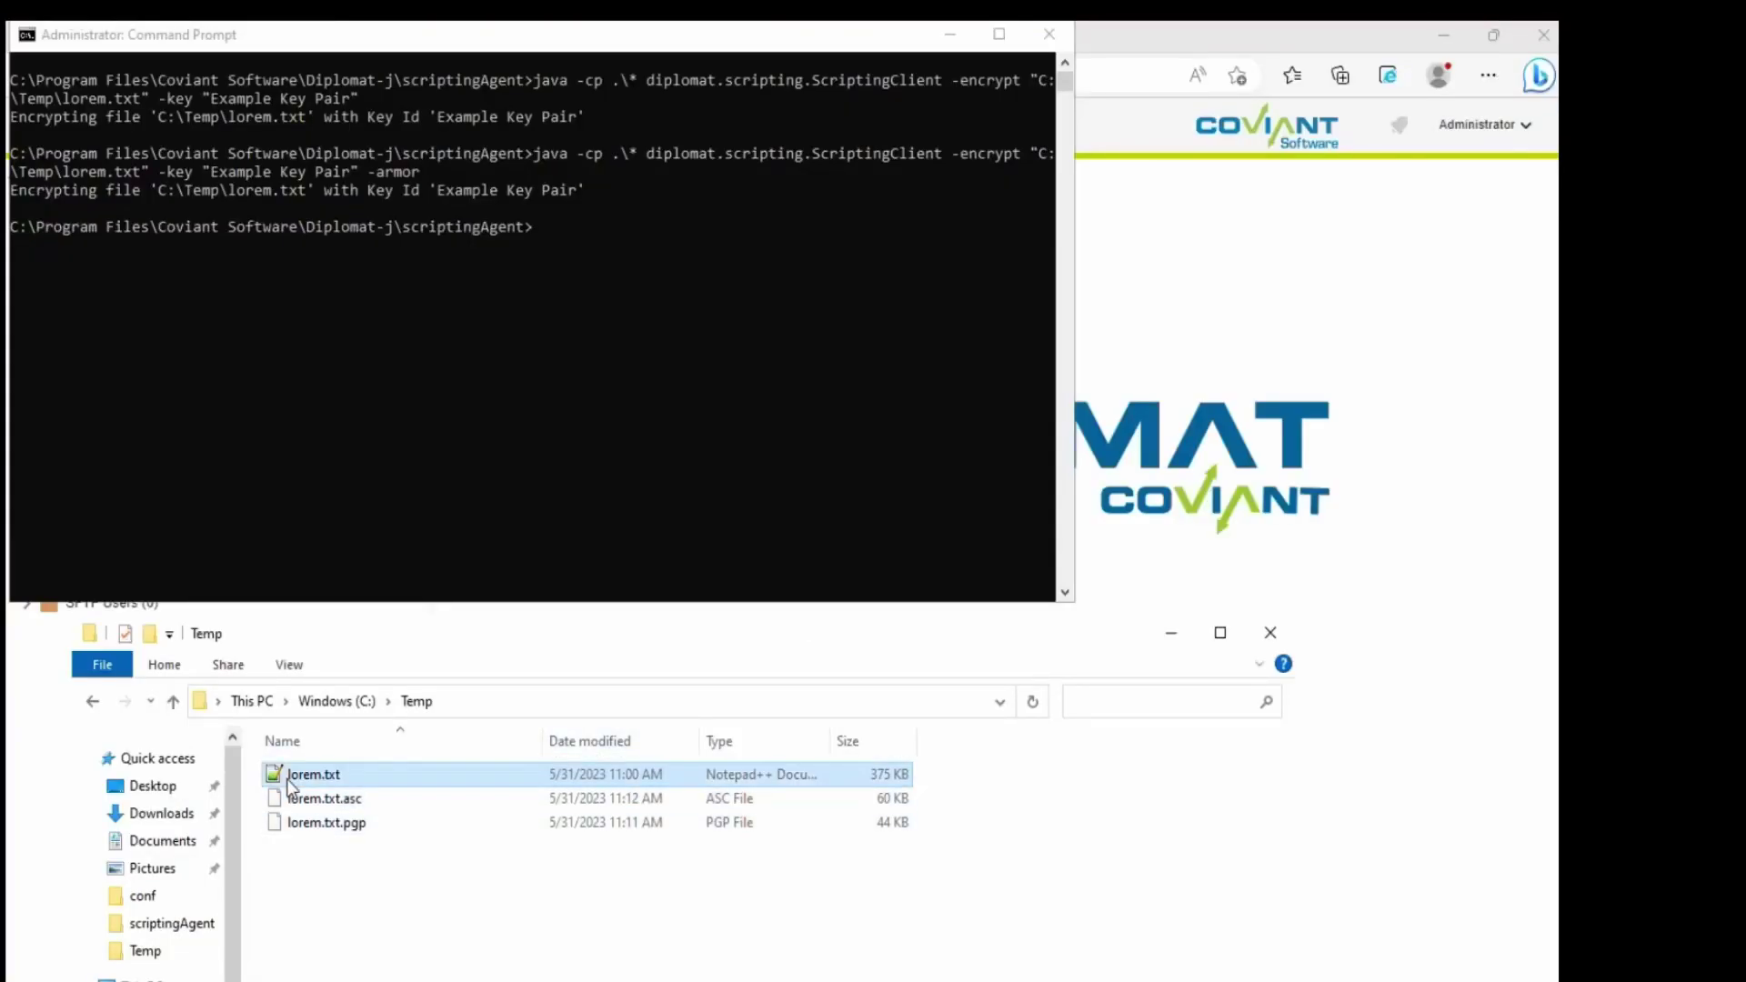
key("Delete")
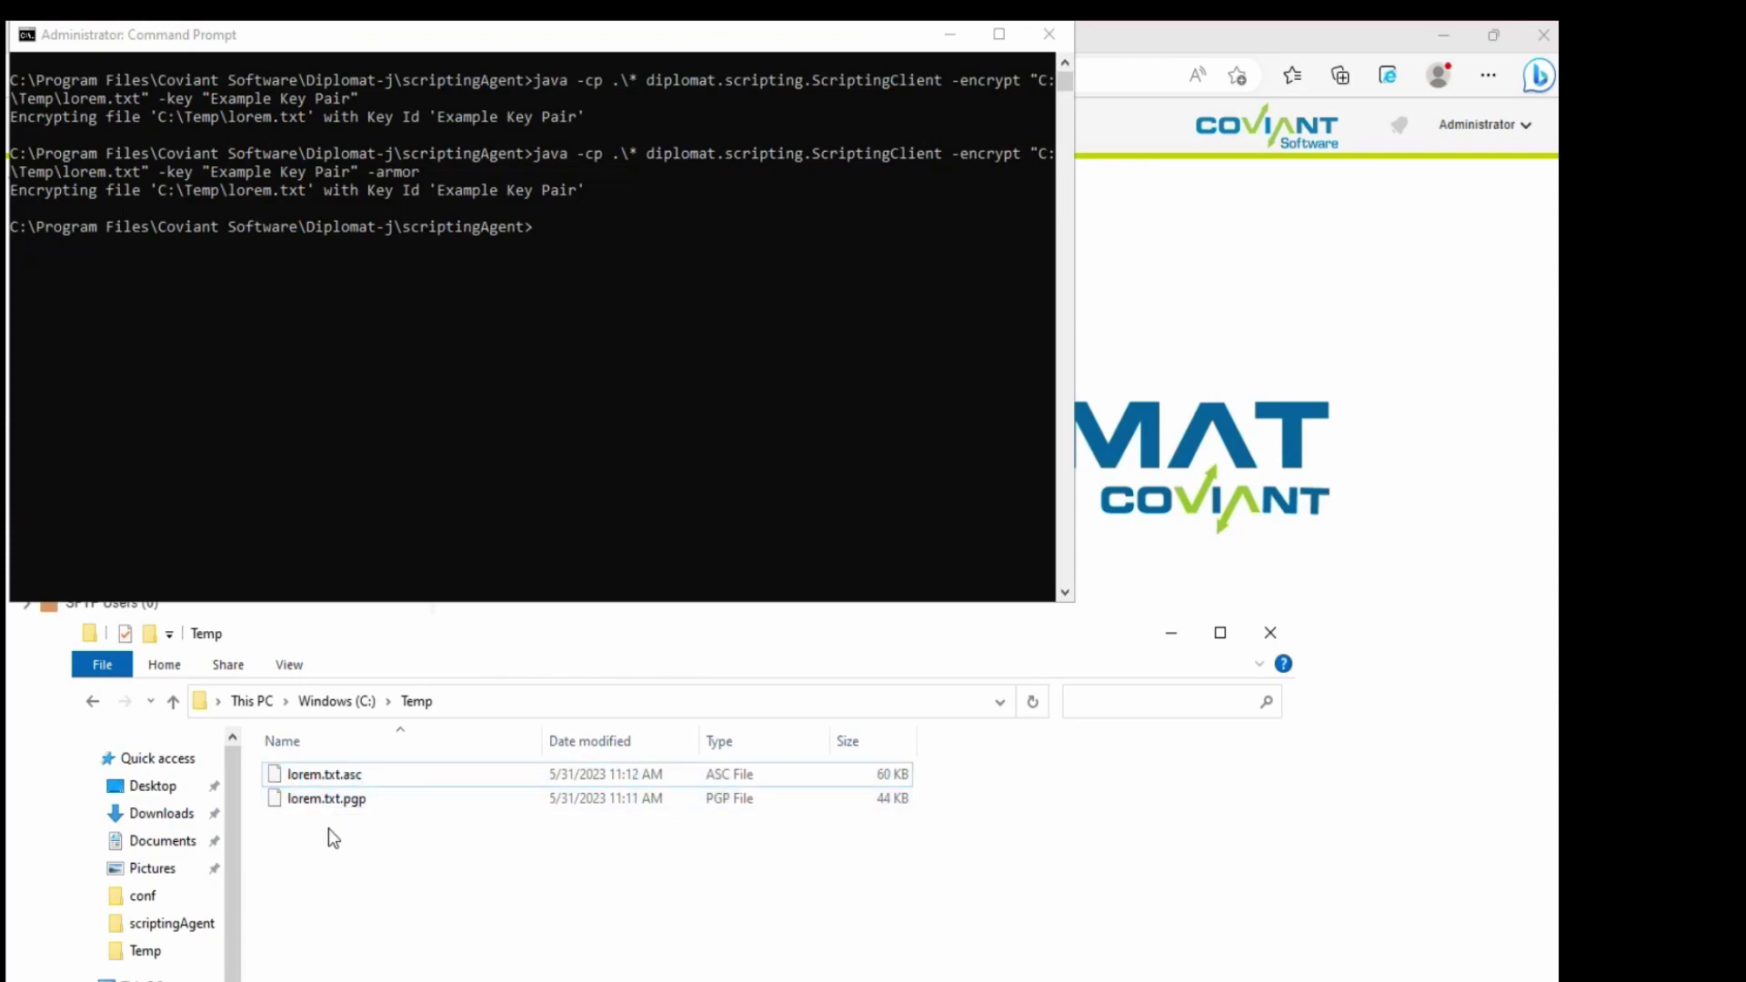
left_click(449, 45)
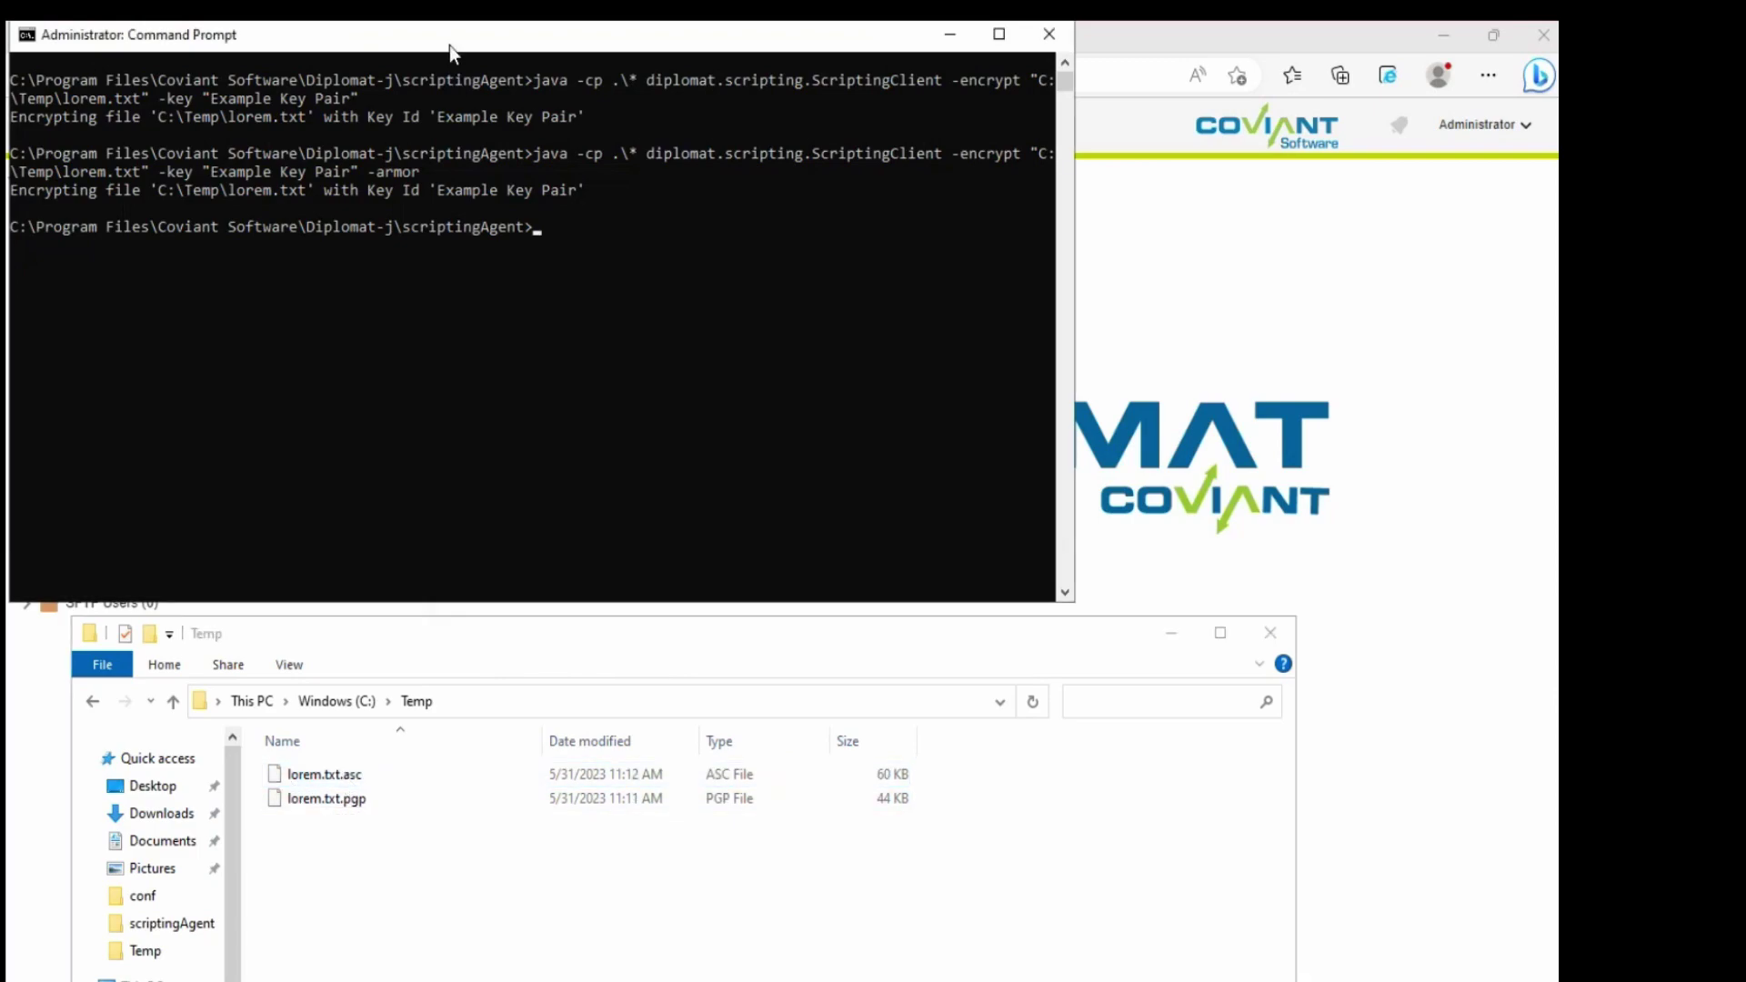
key("Up")
key("Up")
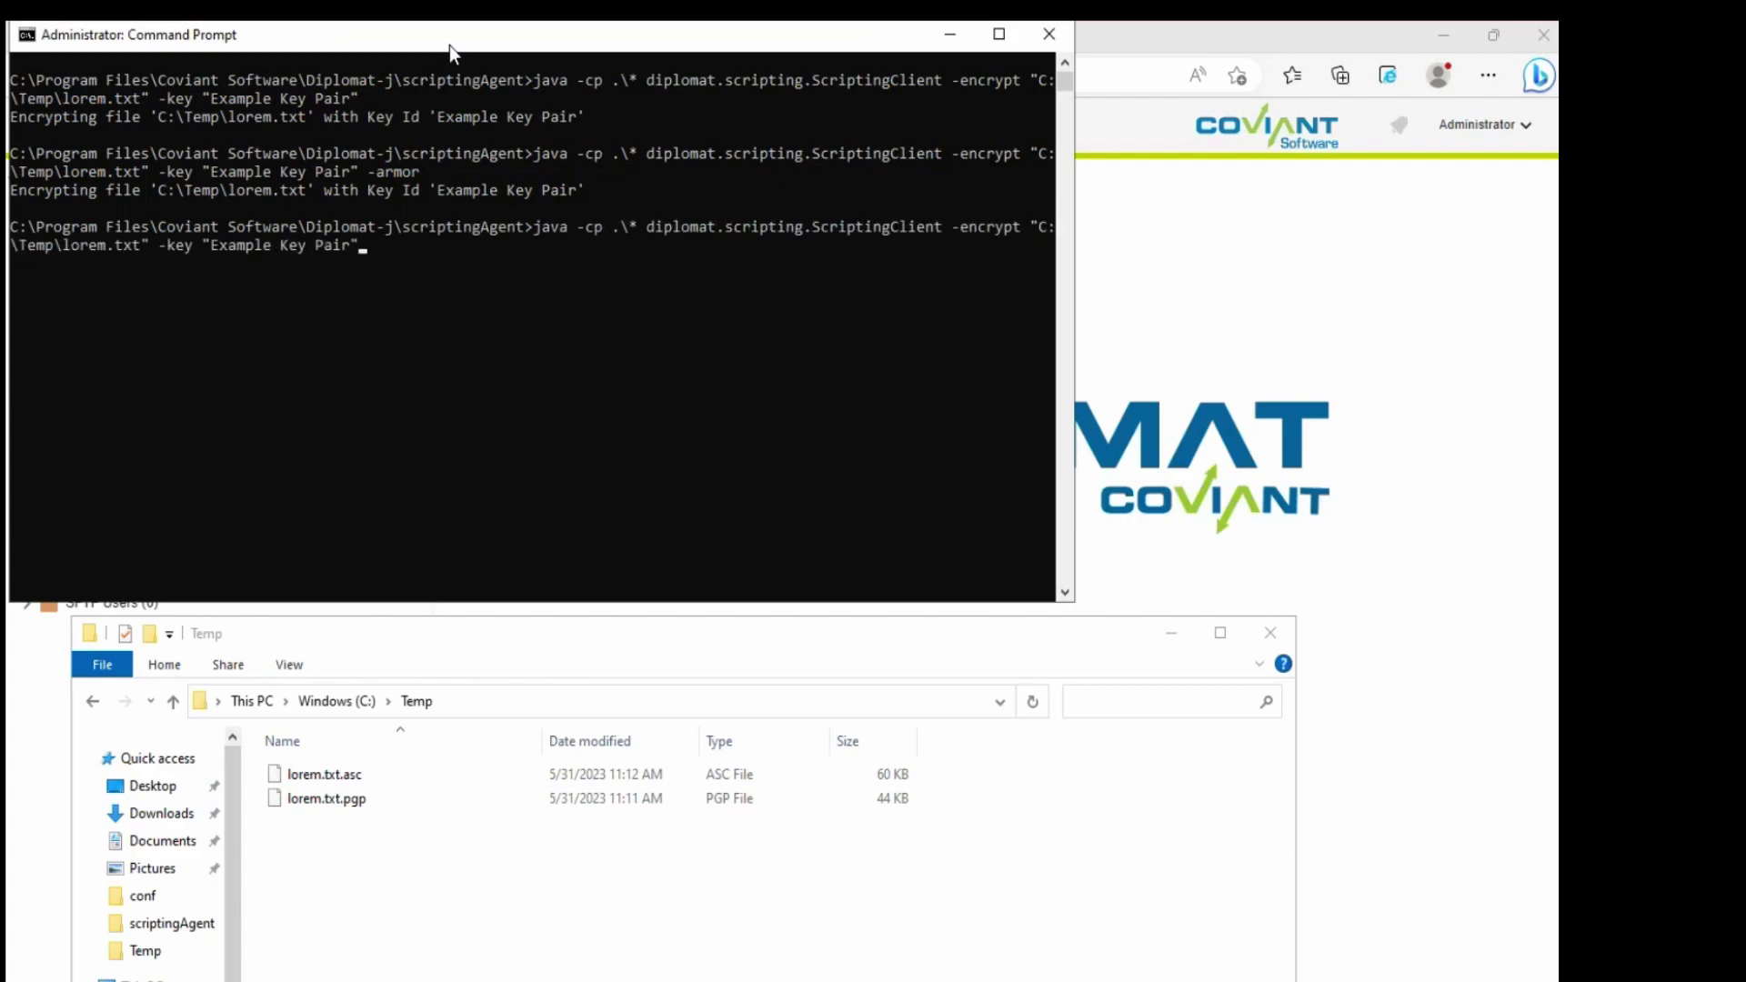
key("Up")
key("Down")
key("Down")
key("Up")
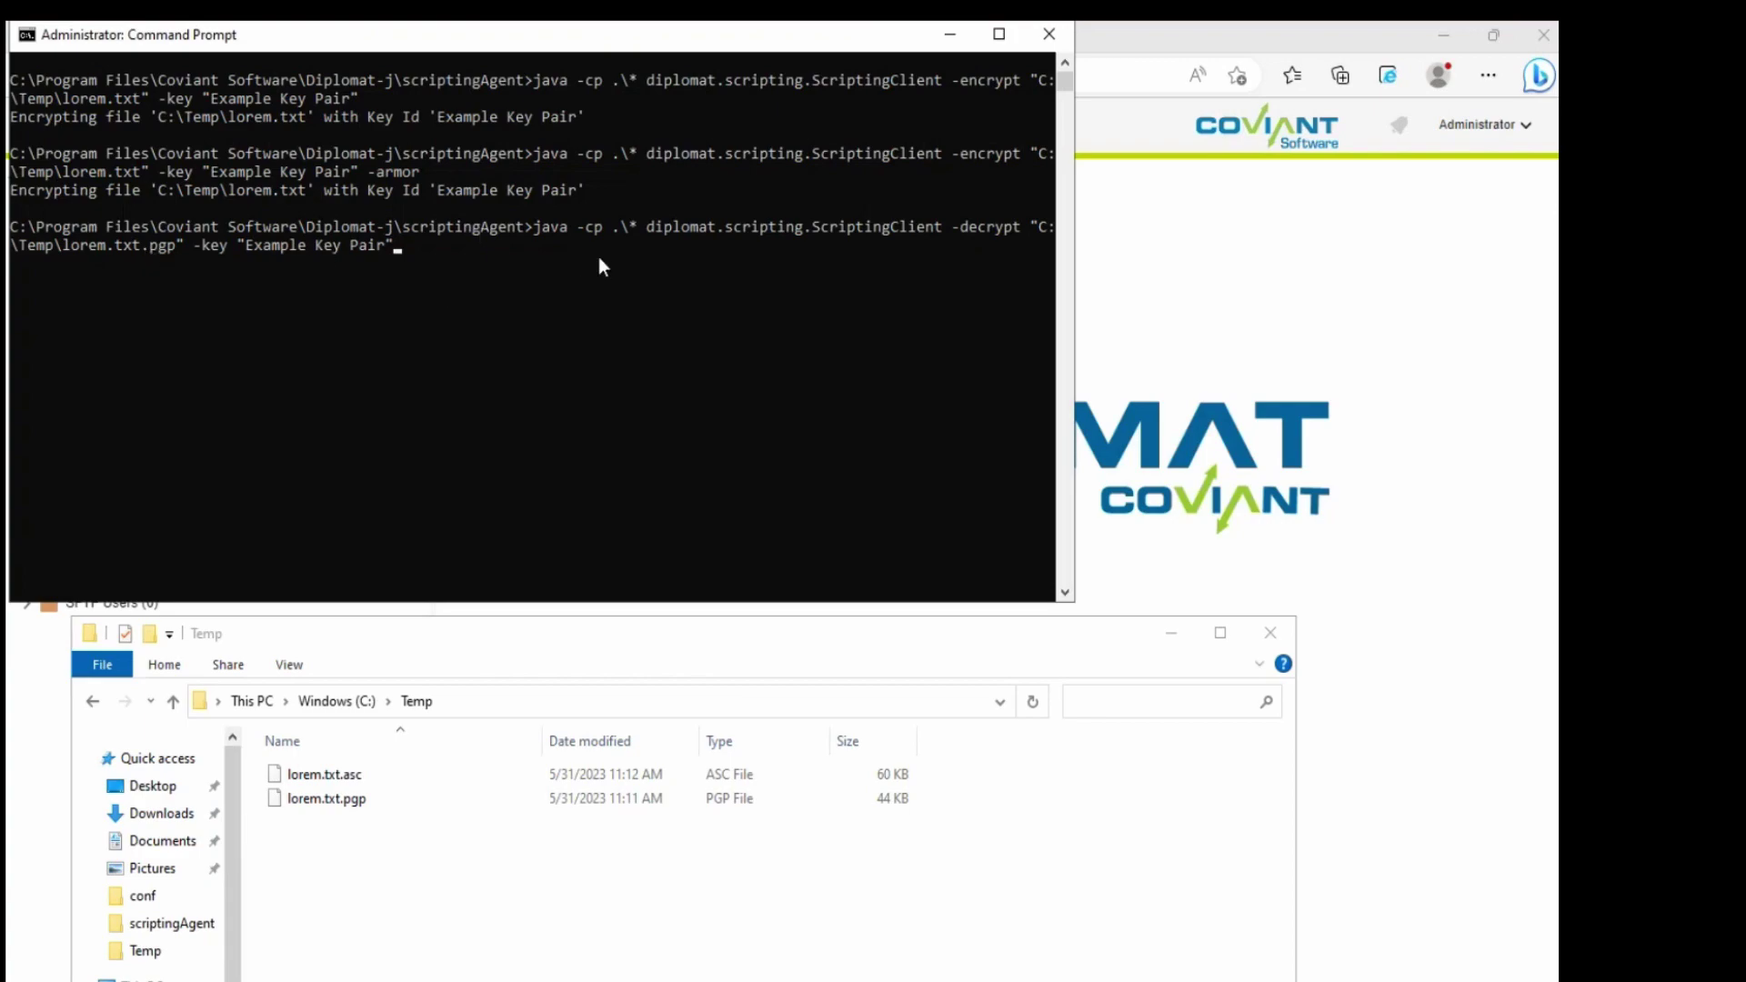
key("Return")
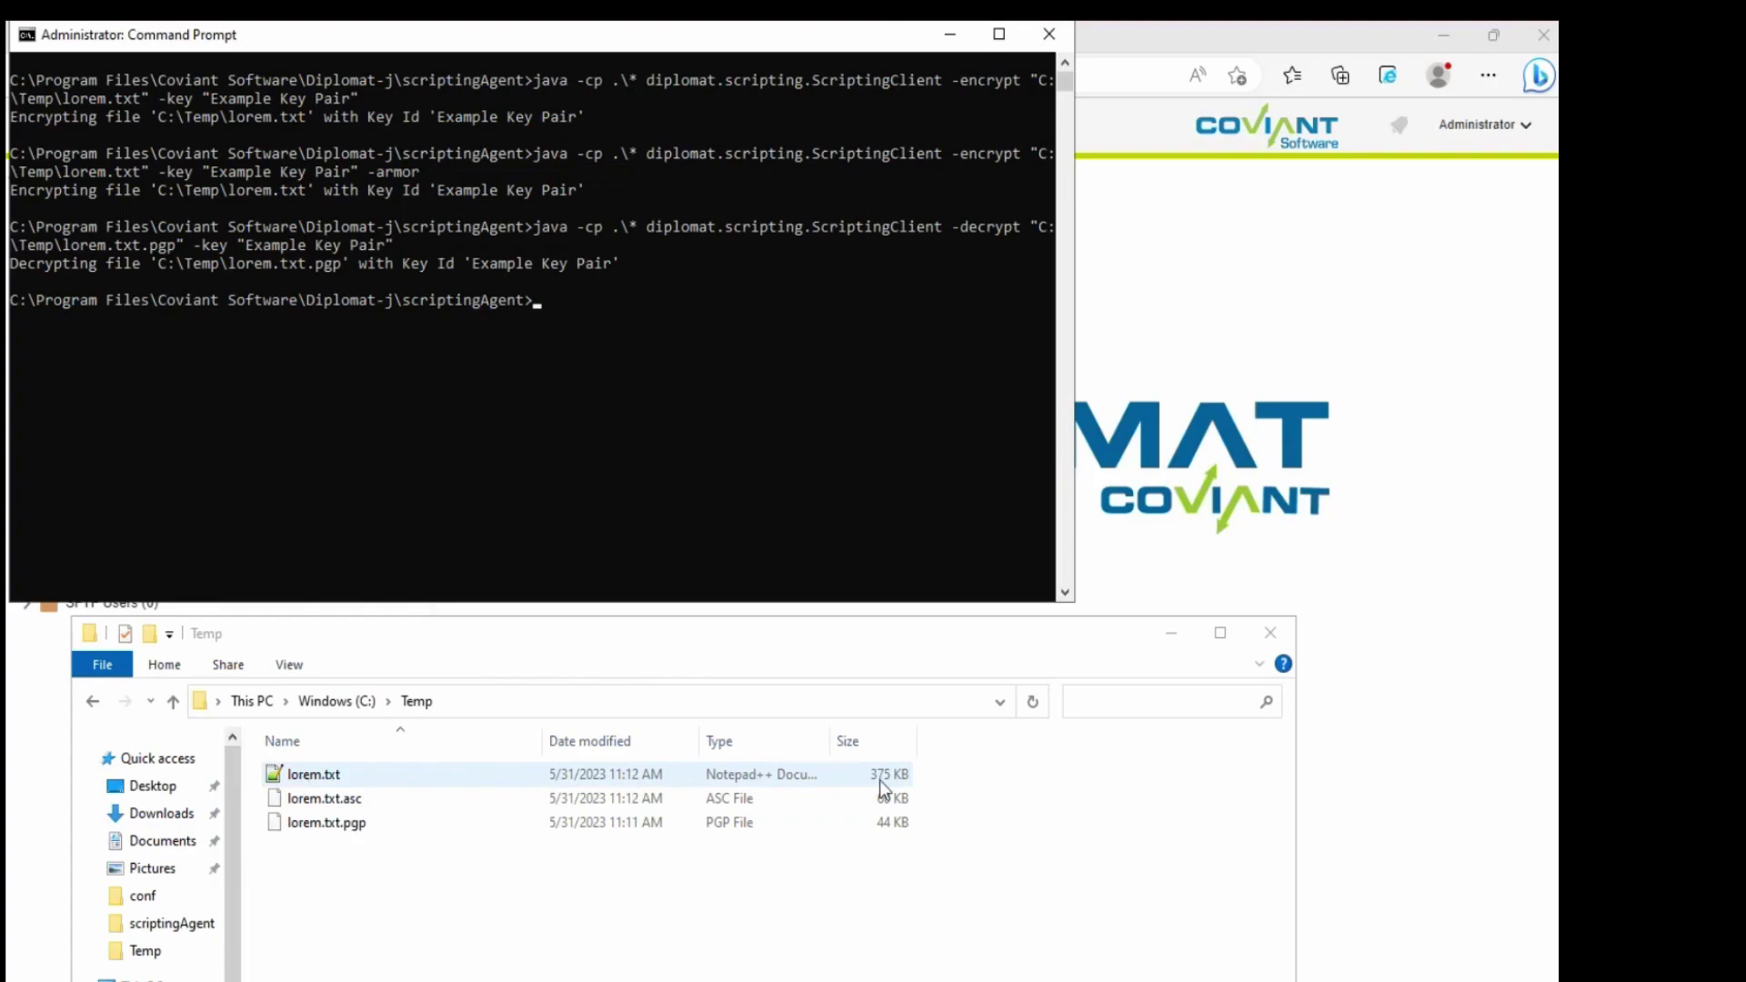
double_click(293, 774)
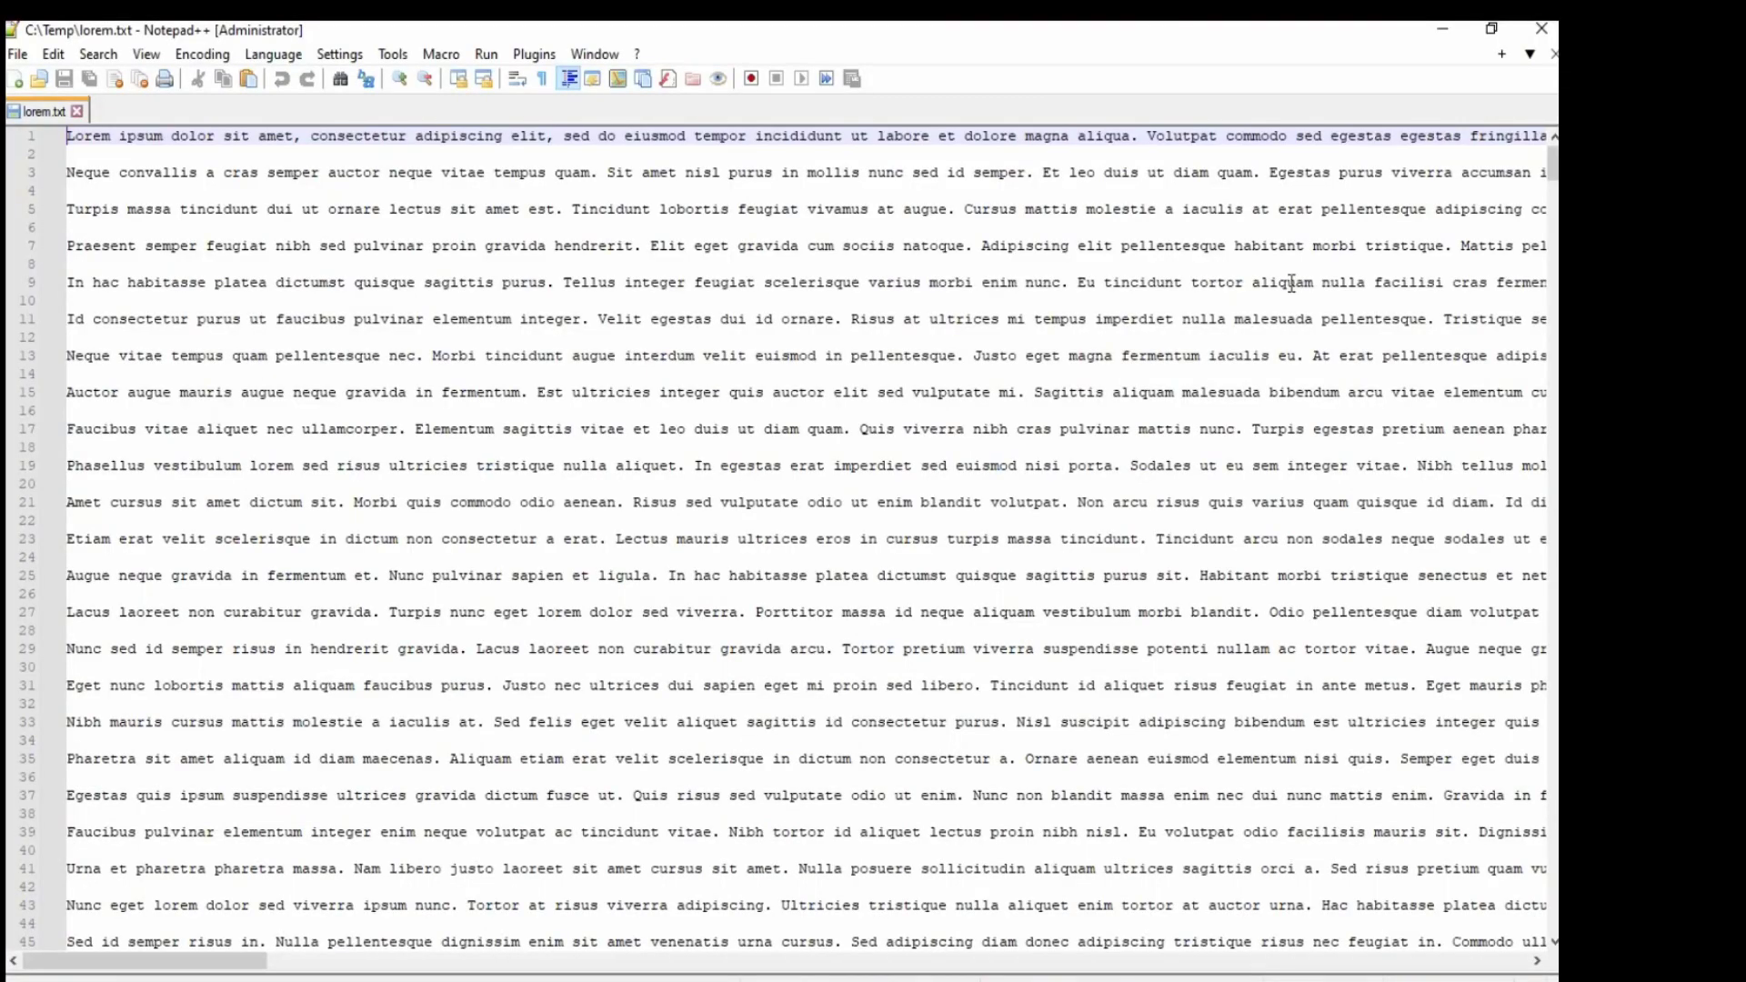
left_click(1541, 28)
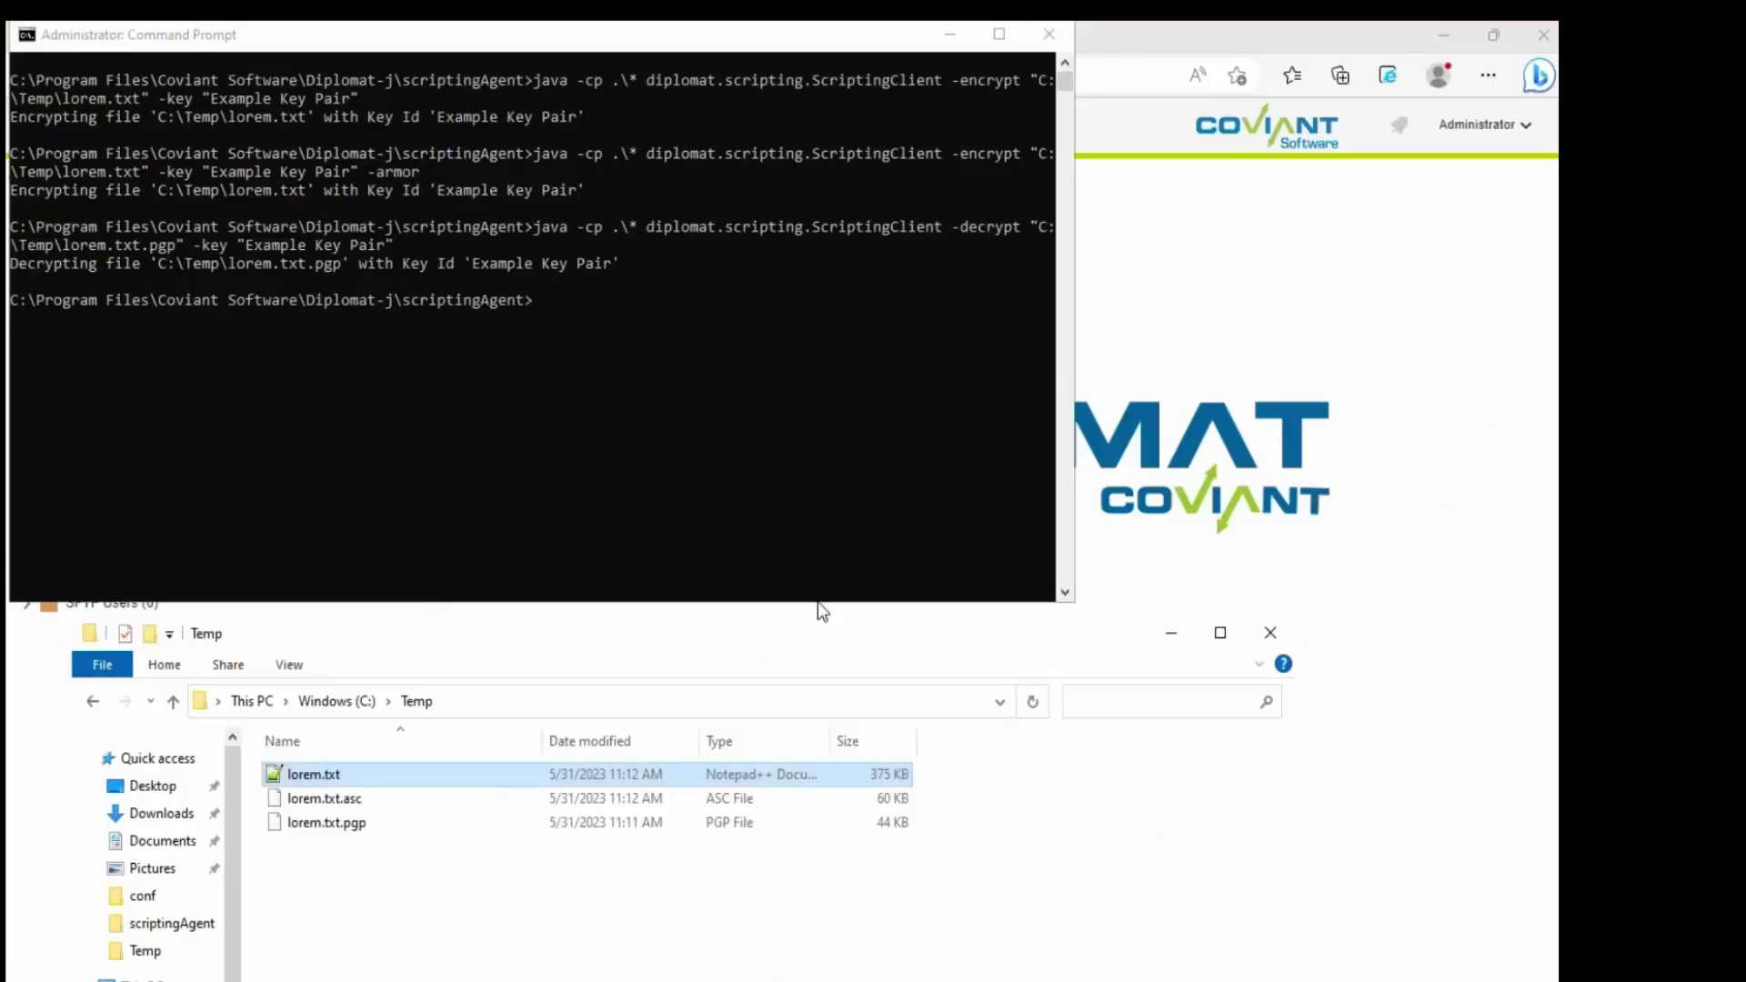